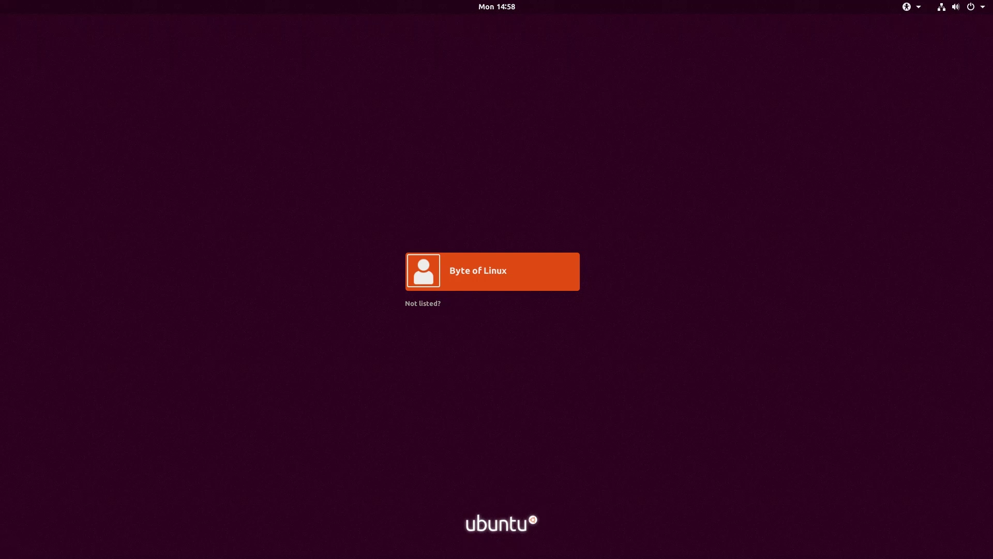
Select the user account on the login screen to bring up its password prompt.
click(564, 269)
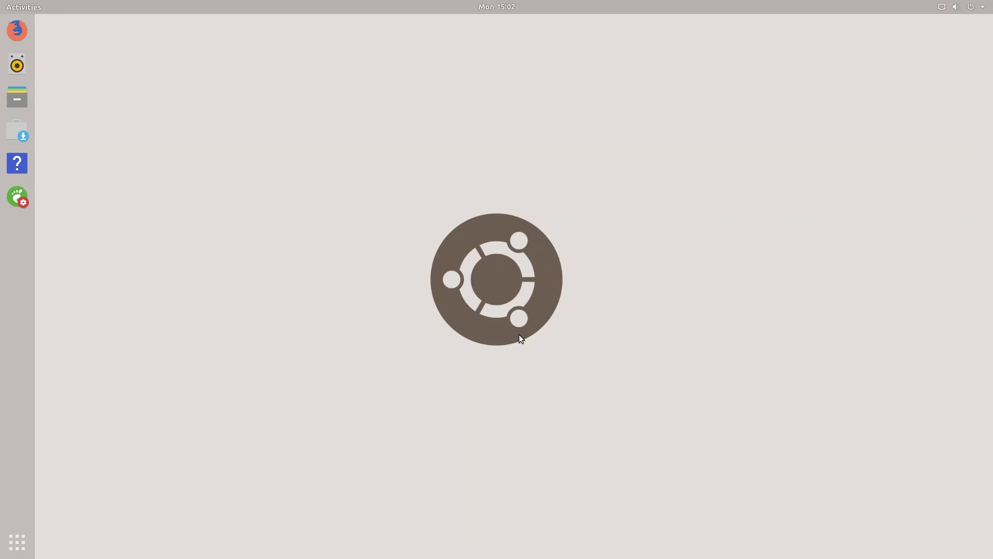
Open Firefox and load github.com/gaining/Resetter.
click(15, 37)
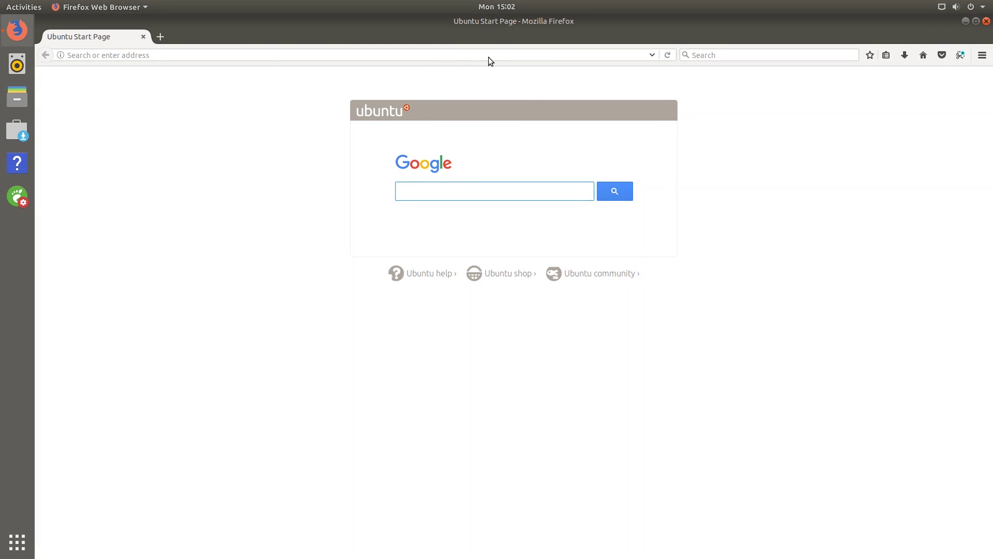
click(489, 56)
text(git)
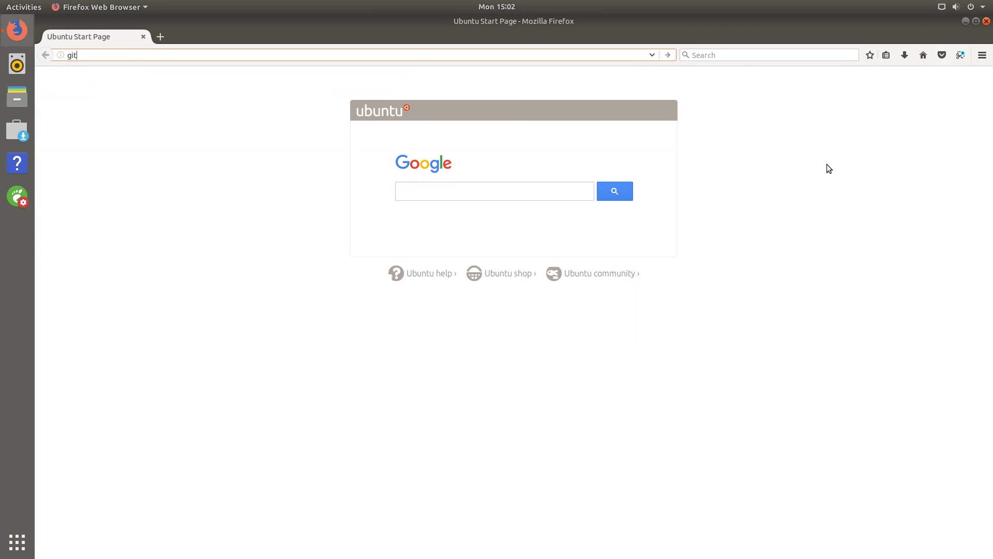
text(hub.com)
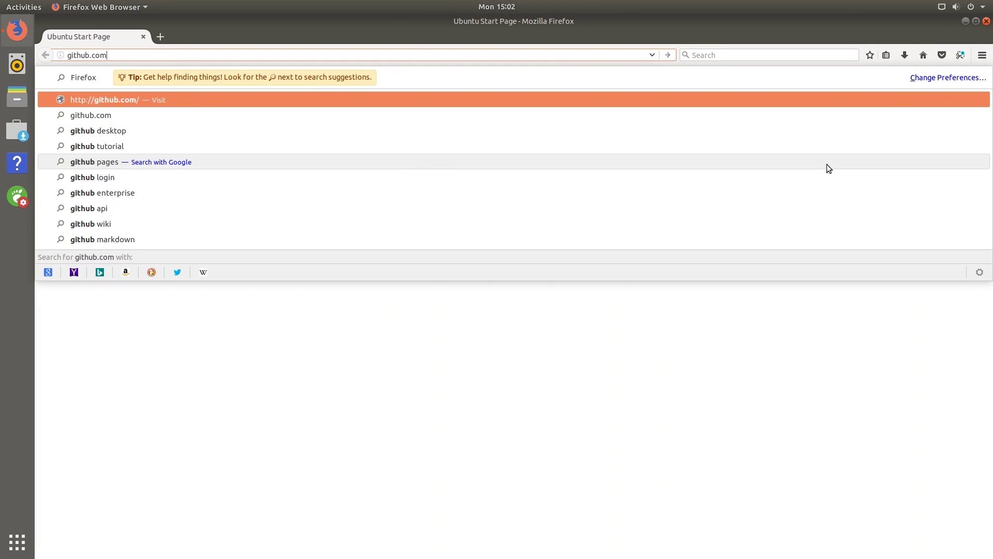
text(/gainin)
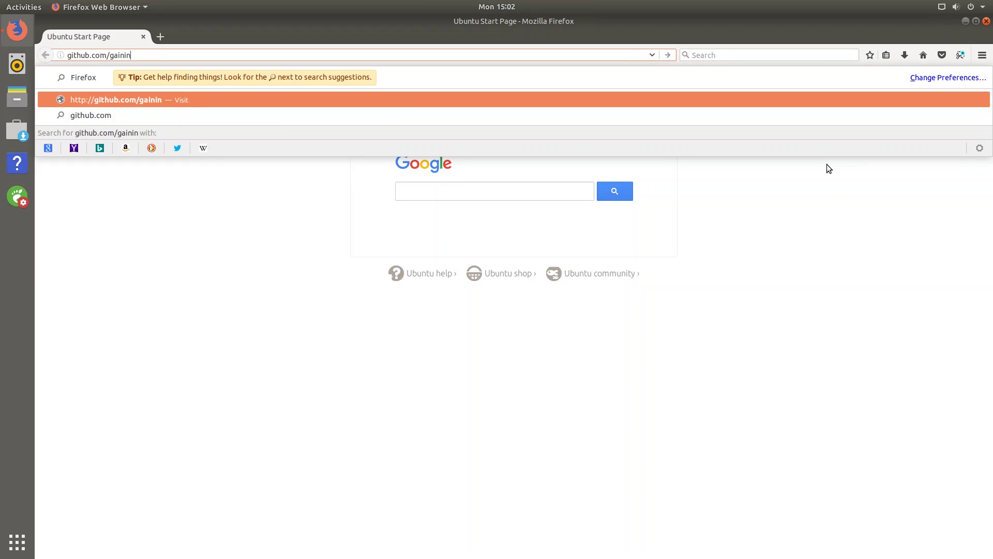
text(g/Resetter)
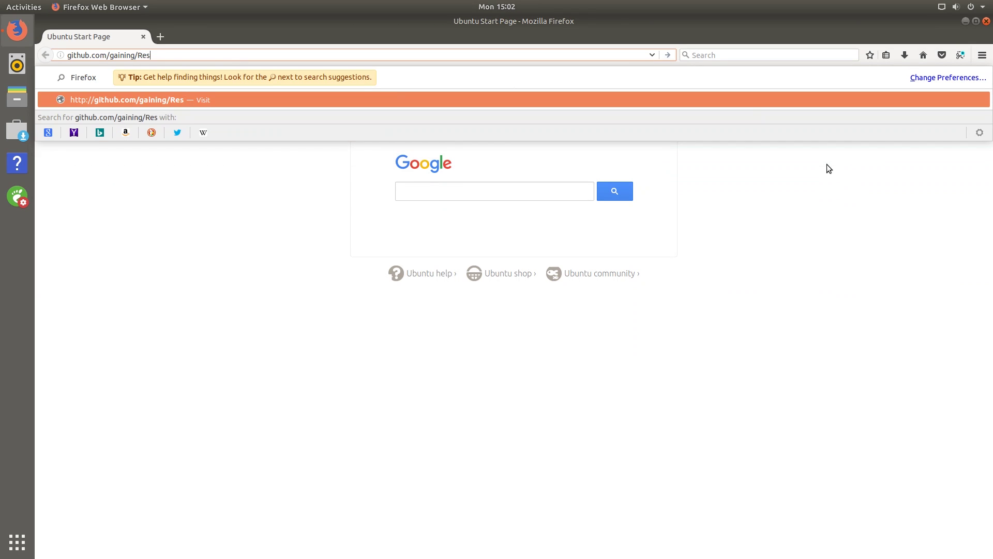
key(Return)
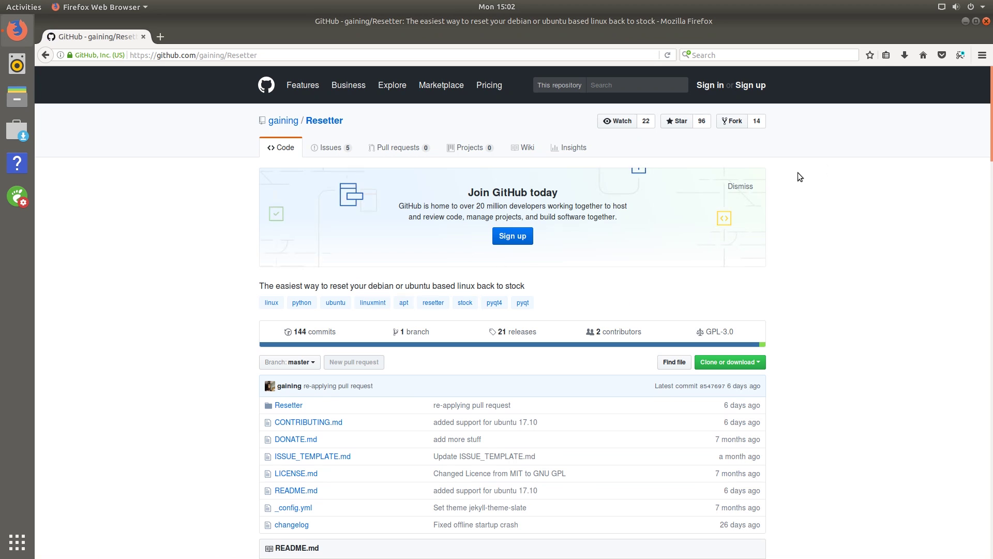
Read through the README, highlighting the Ubuntu version 14.04 in the install notes.
scroll(794, 169, down, 10)
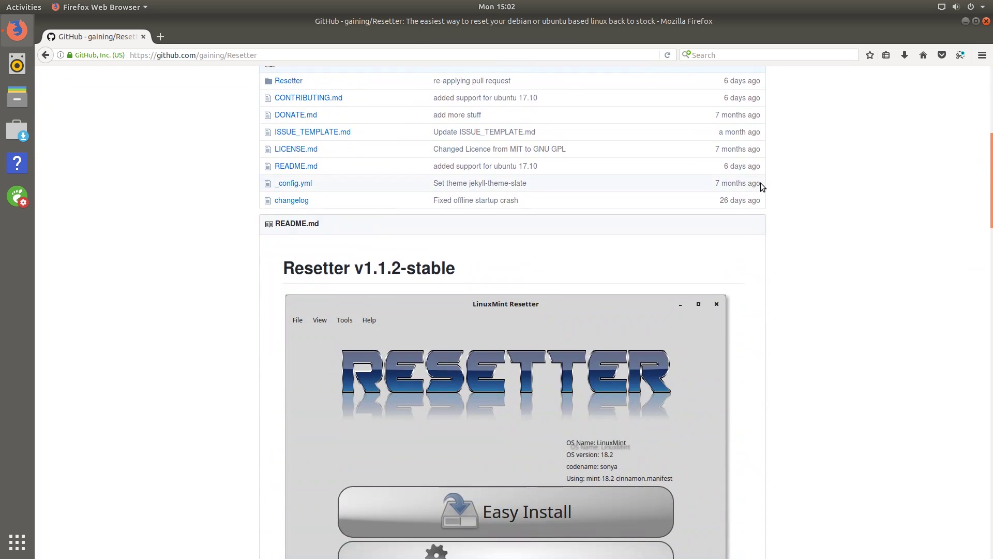
scroll(766, 259, down, 5)
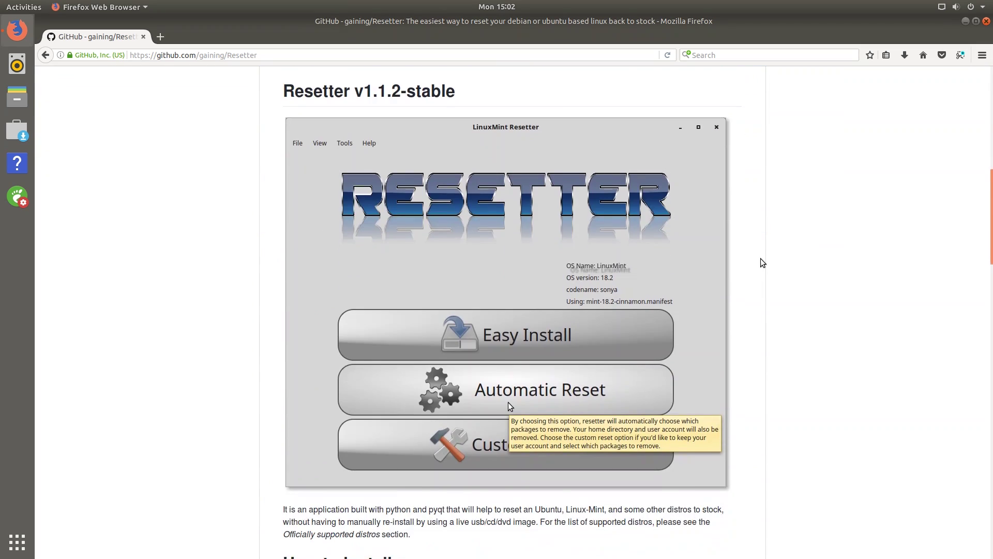
scroll(759, 266, down, 20)
scroll(477, 383, down, 18)
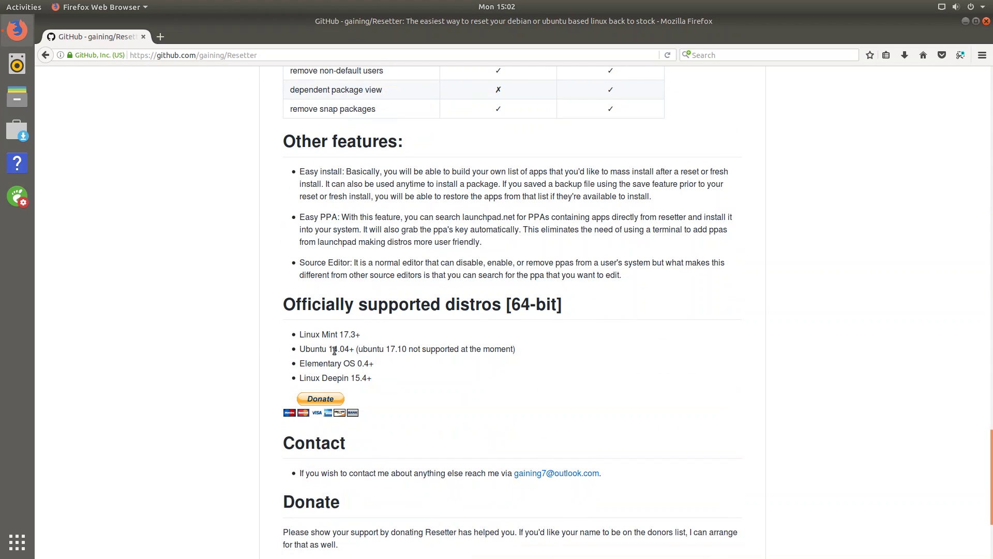
drag(329, 349, 374, 375)
scroll(508, 339, up, 10)
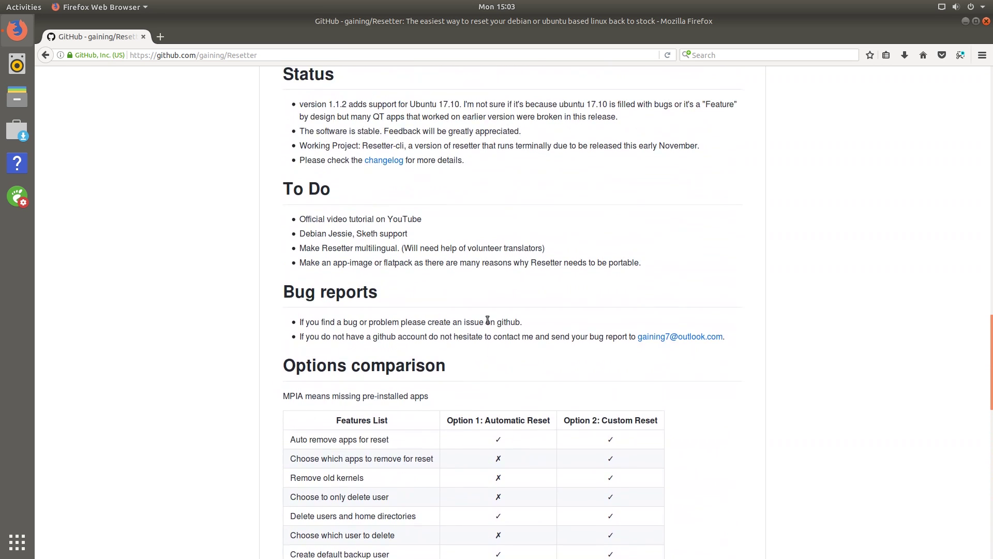
scroll(488, 321, up, 2)
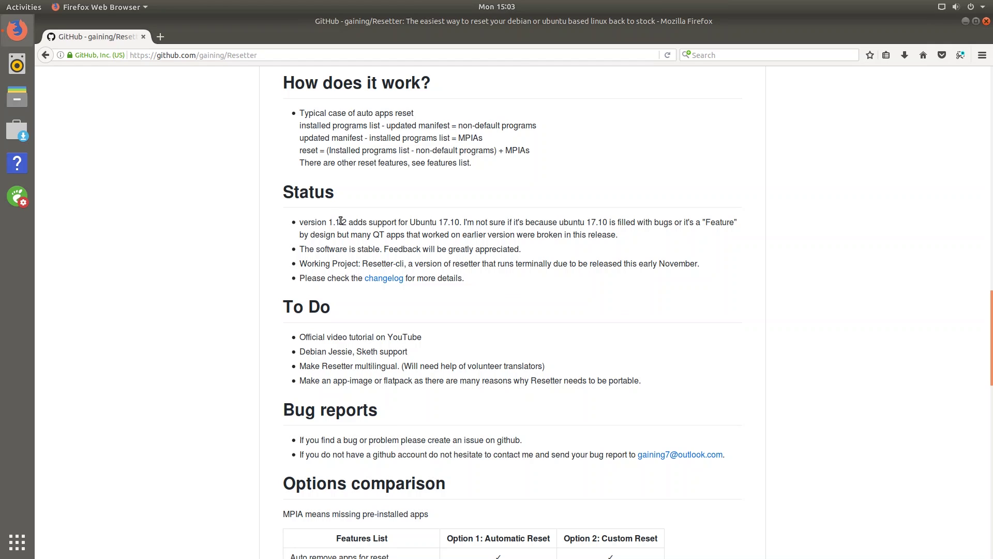
scroll(424, 268, up, 4)
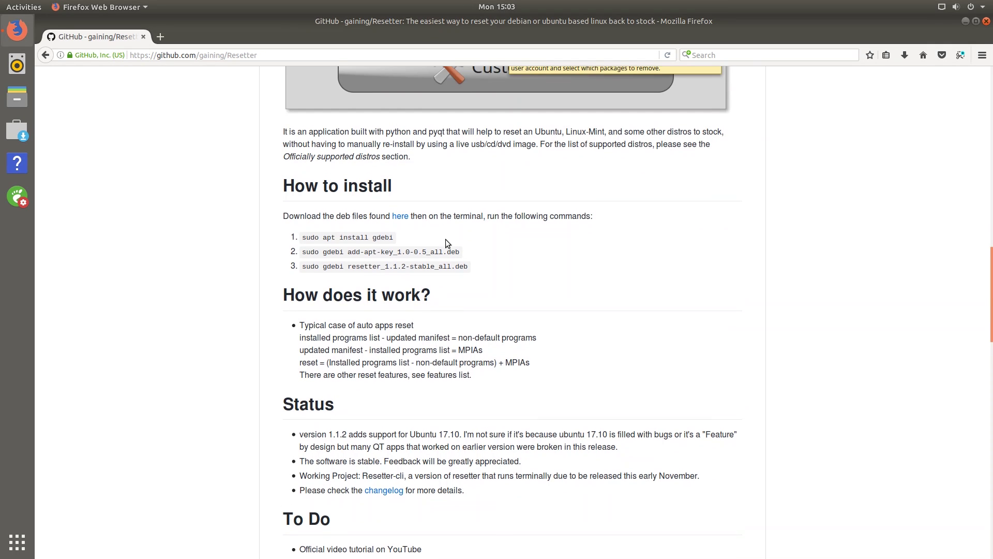
scroll(439, 242, up, 2)
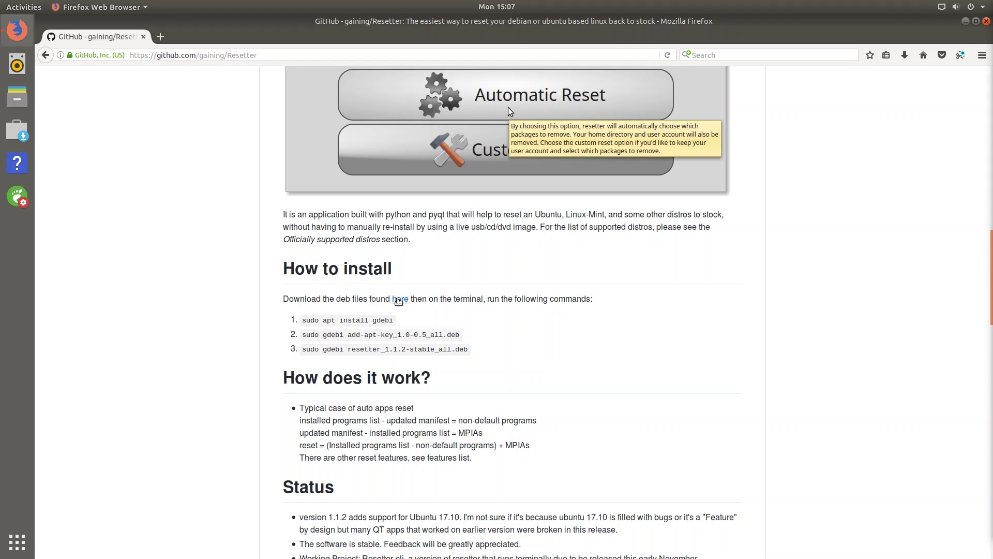
Save add-apt-key_1.0-0.5_all.deb and resetter_1.1.2-stable_all.deb from the 1.1.2-stable release, then return to the README.
click(400, 299)
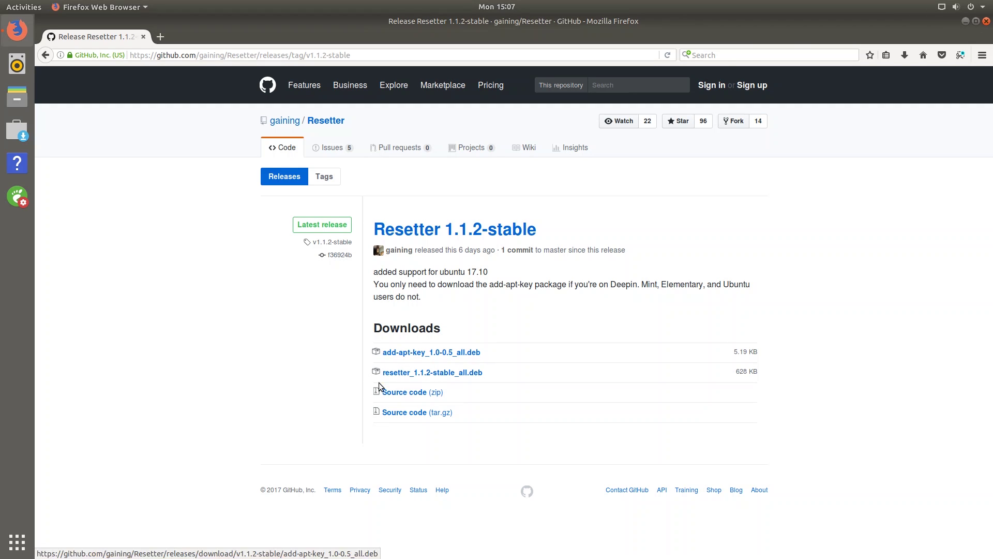
click(437, 356)
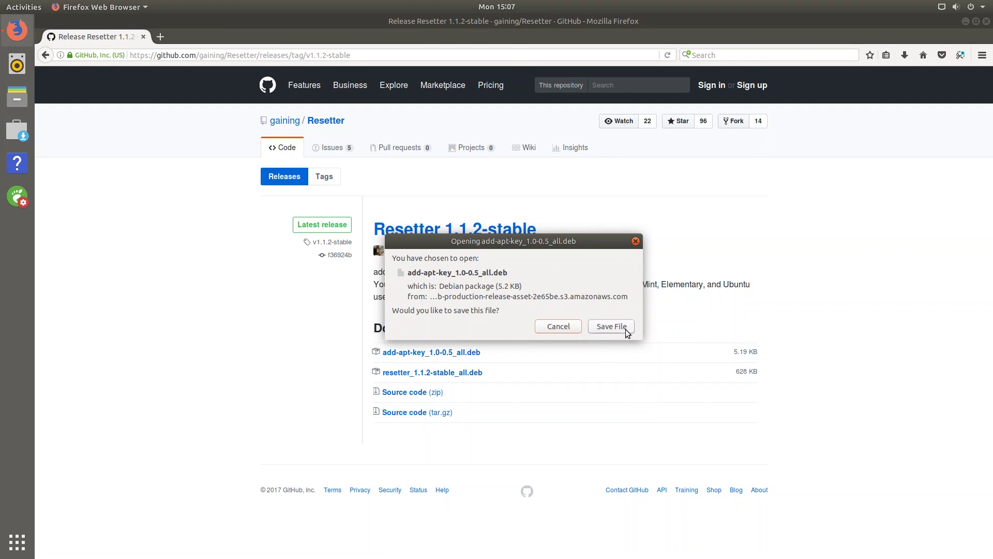
click(611, 327)
click(455, 373)
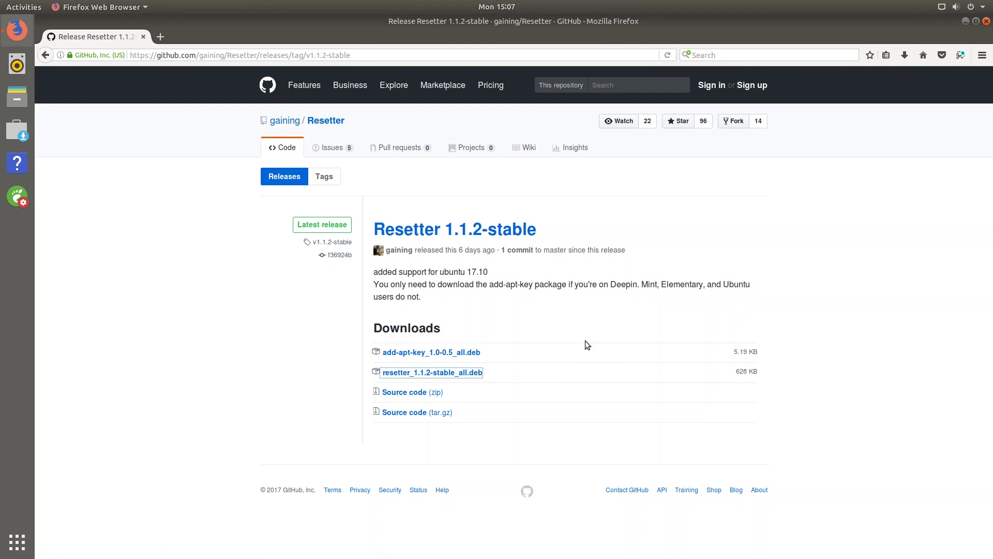
click(604, 327)
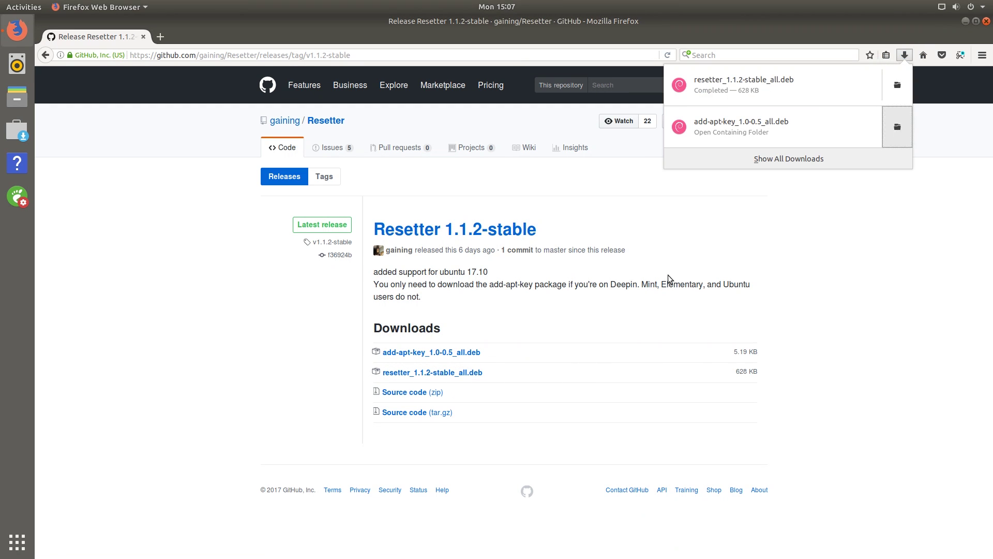
click(898, 127)
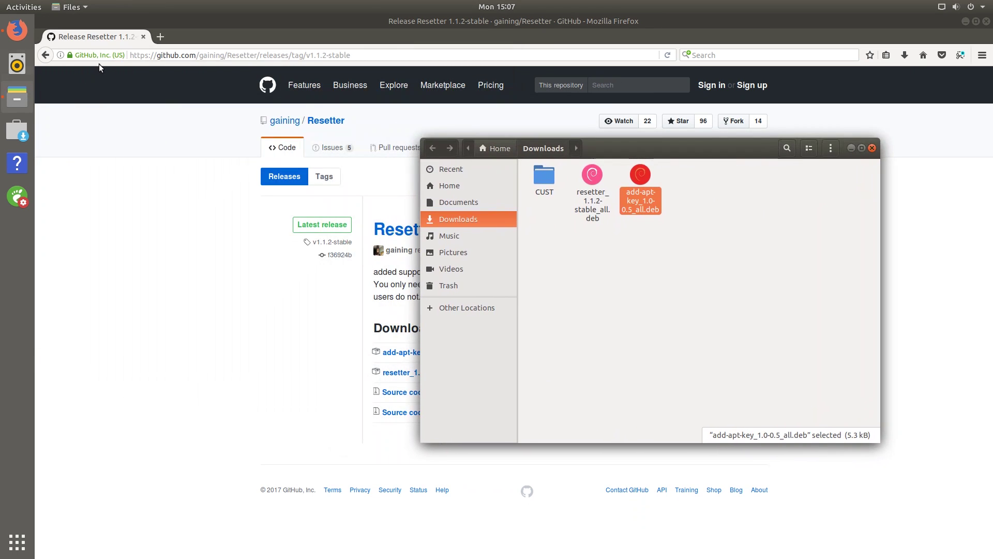
click(47, 55)
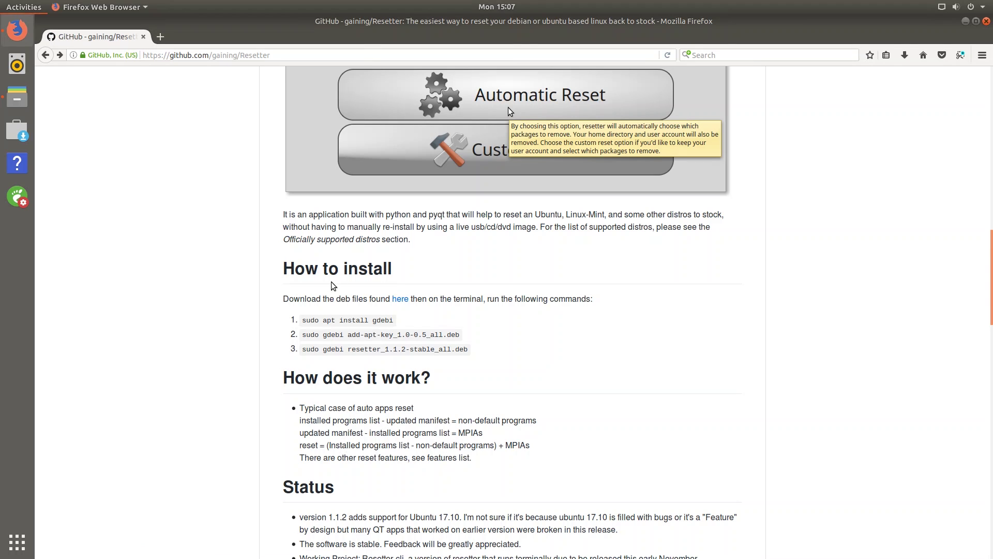
Launch a Terminal and place it on the right side of the screen.
key(super)
text(ter)
key(Return)
drag(471, 133, 964, 208)
Copy 'sudo apt install gdebi' from the README and run it in the terminal.
click(303, 323)
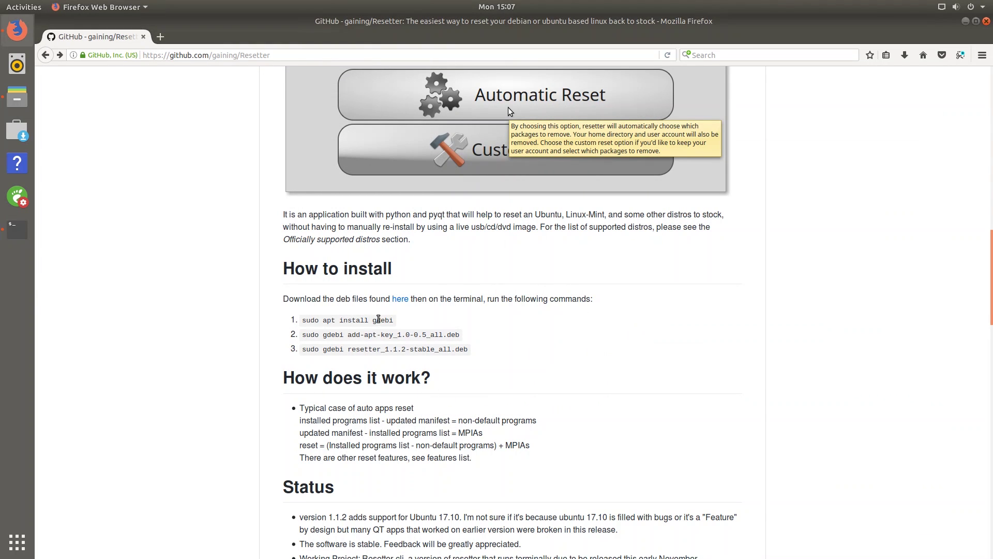
drag(393, 322, 303, 321)
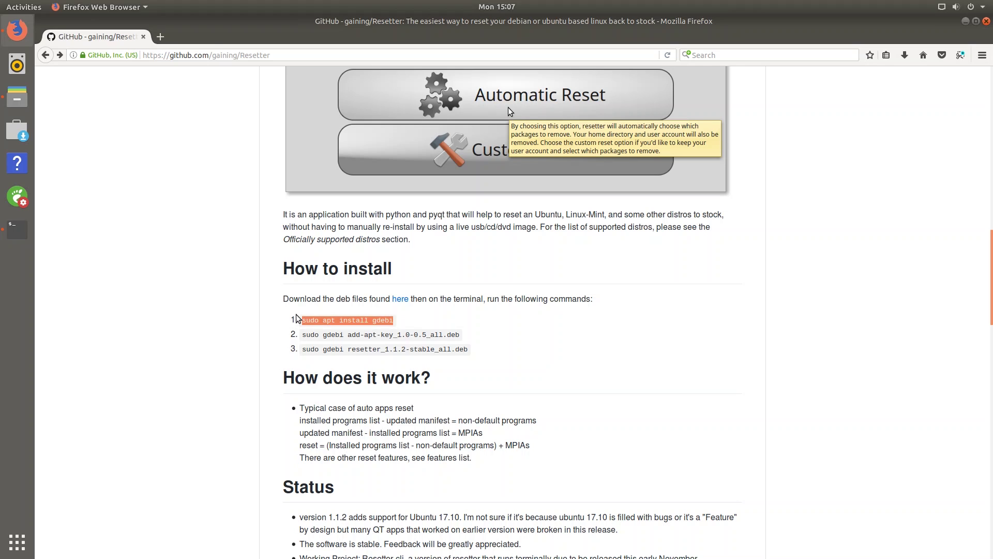
key(ctrl+c)
key(alt+Tab)
key(ctrl+shift+v)
key(Return)
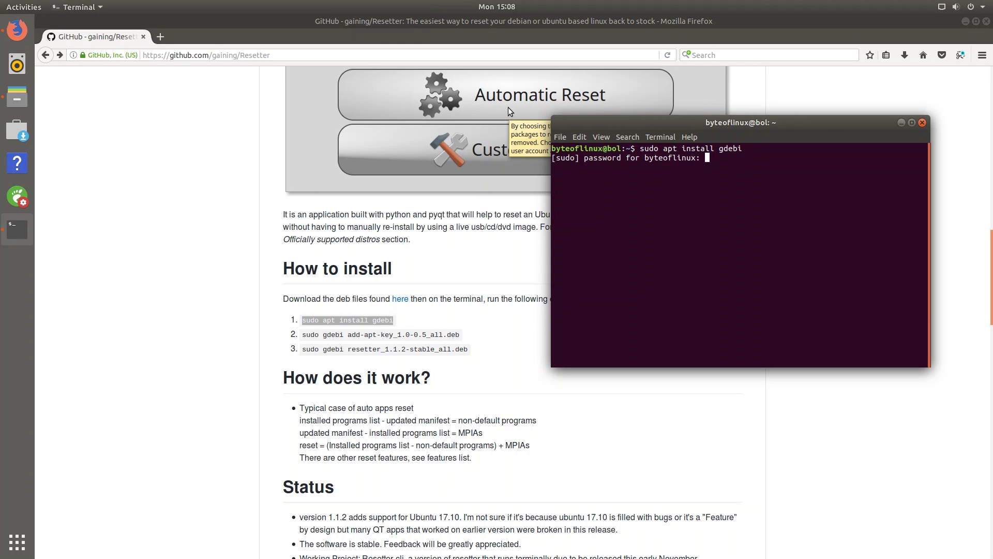
key(Return)
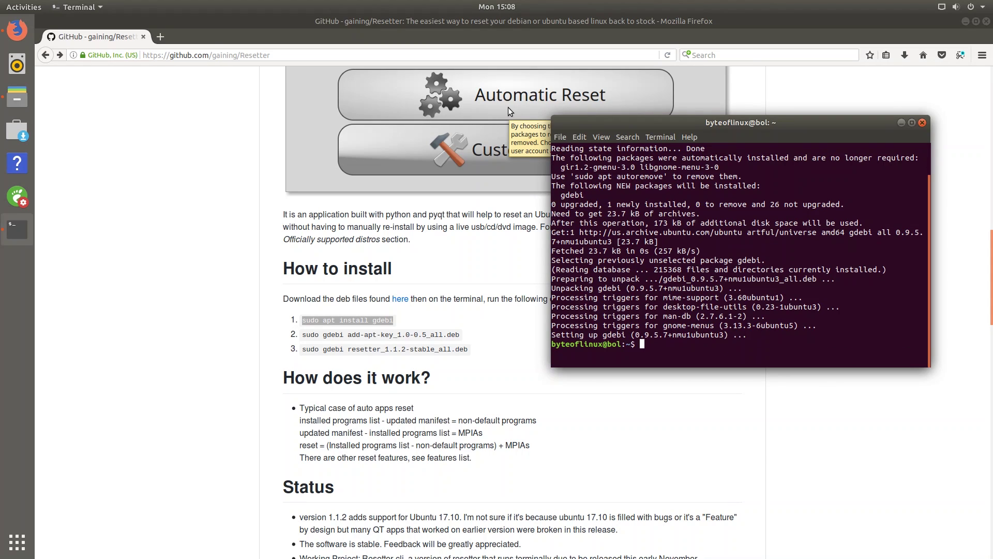
List the home folder, cd into Downloads, and list the two .deb packages there.
text(ls)
key(Return)
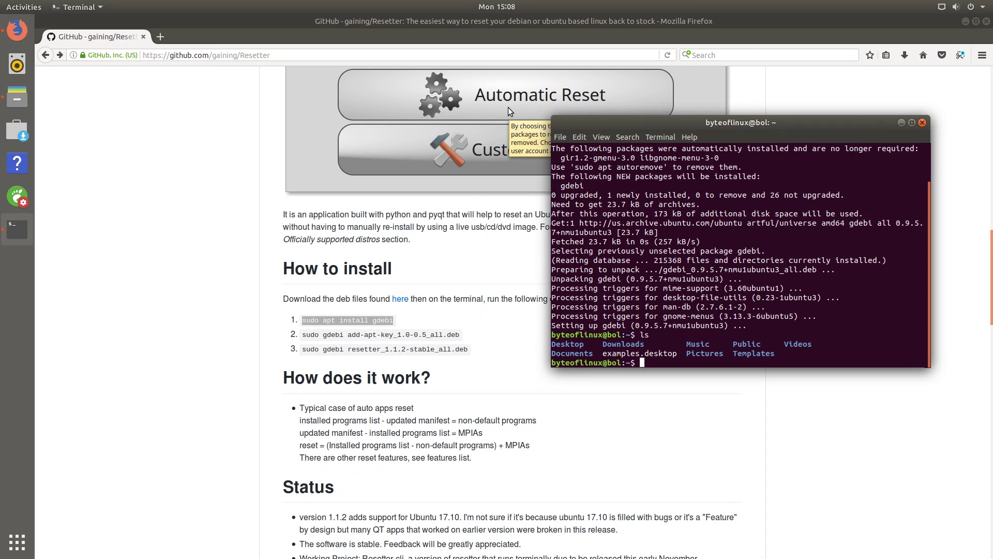
text(cd Downloads)
key(Return)
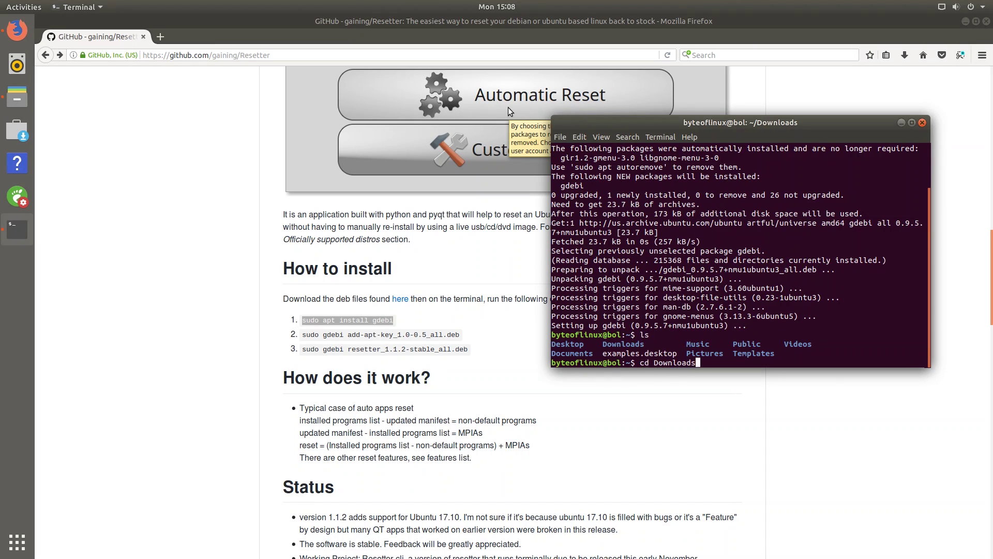
text(ls)
key(Return)
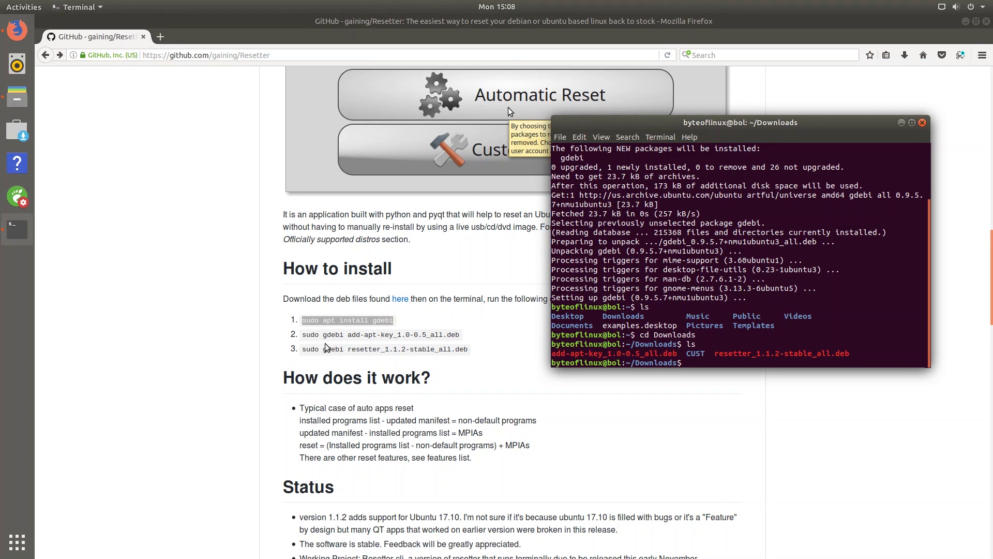
Install the add-apt-key package with the gdebi command copied from the README, answering y.
drag(303, 335, 467, 336)
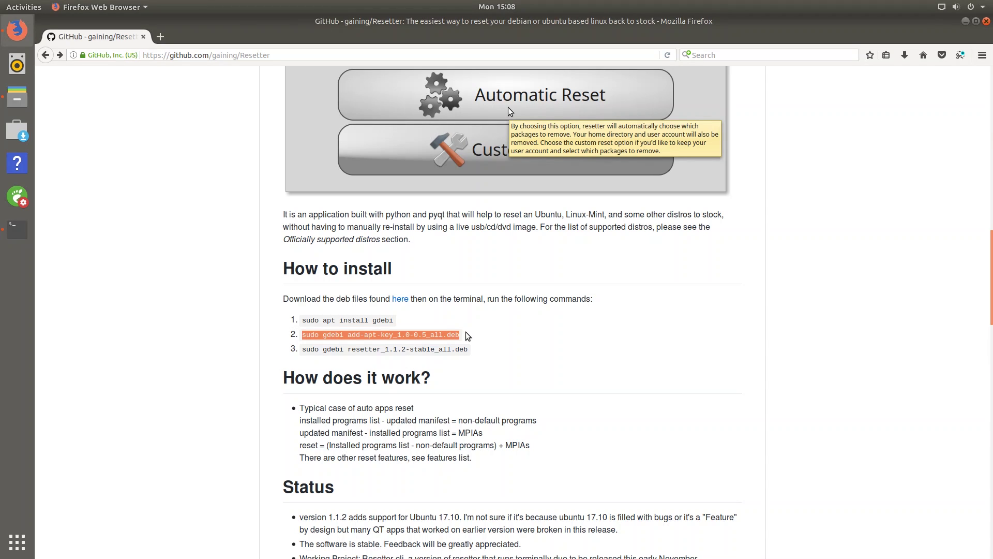
key(alt+Tab)
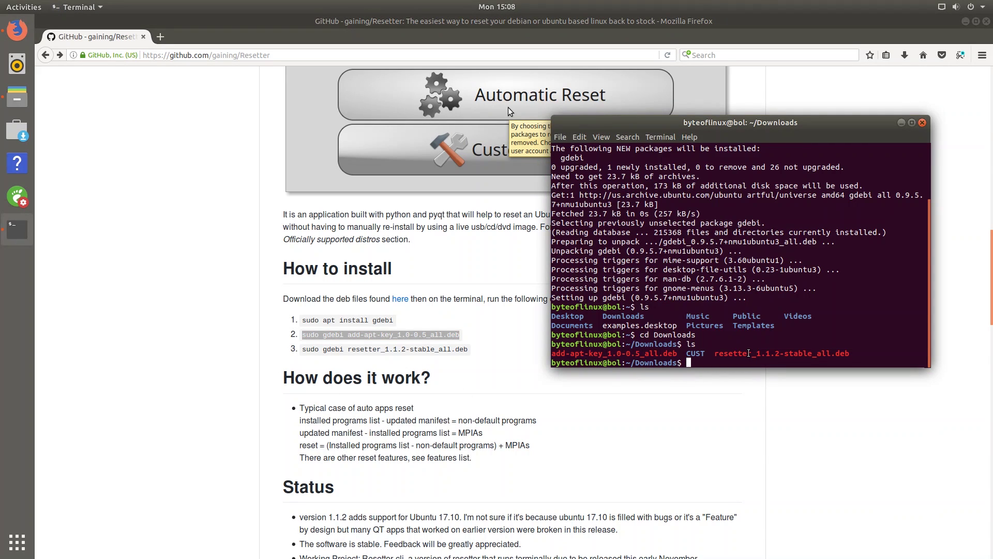
key(ctrl+shift+v)
key(Return)
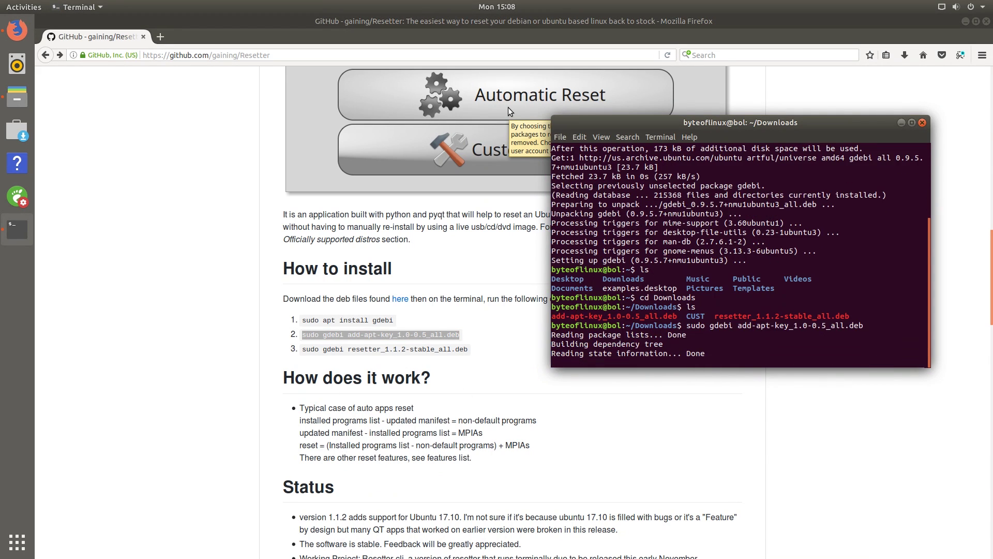
text(y)
key(Return)
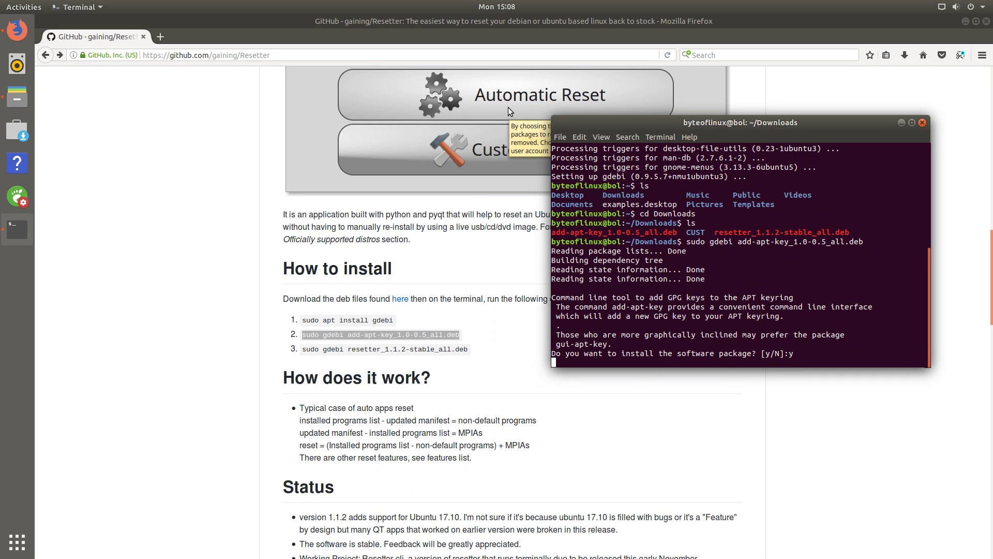
Install the resetter 1.1.2-stable package with its copied gdebi command.
key(alt+Tab)
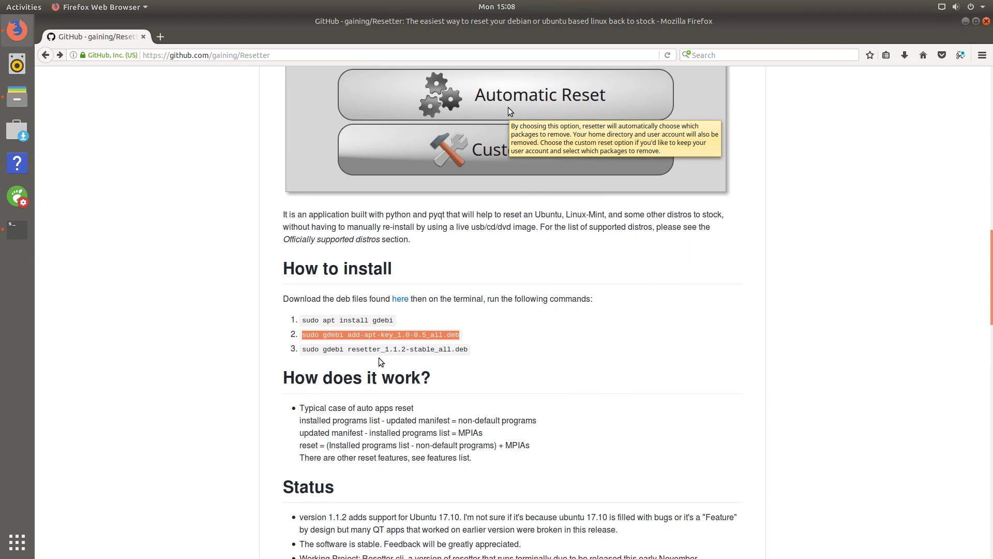
click(304, 349)
drag(305, 350, 469, 350)
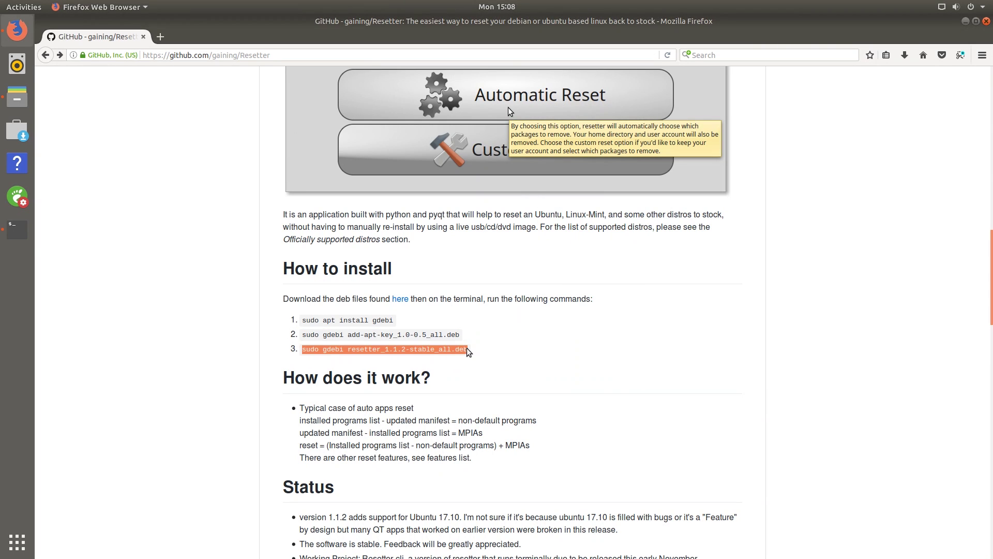
key(alt+Tab)
key(ctrl+shift+v)
key(Return)
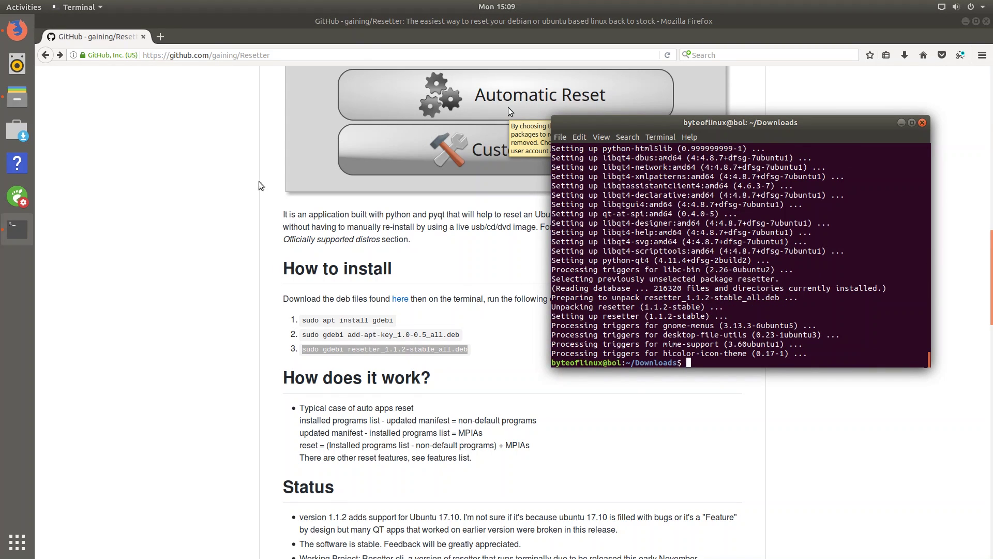
key(super)
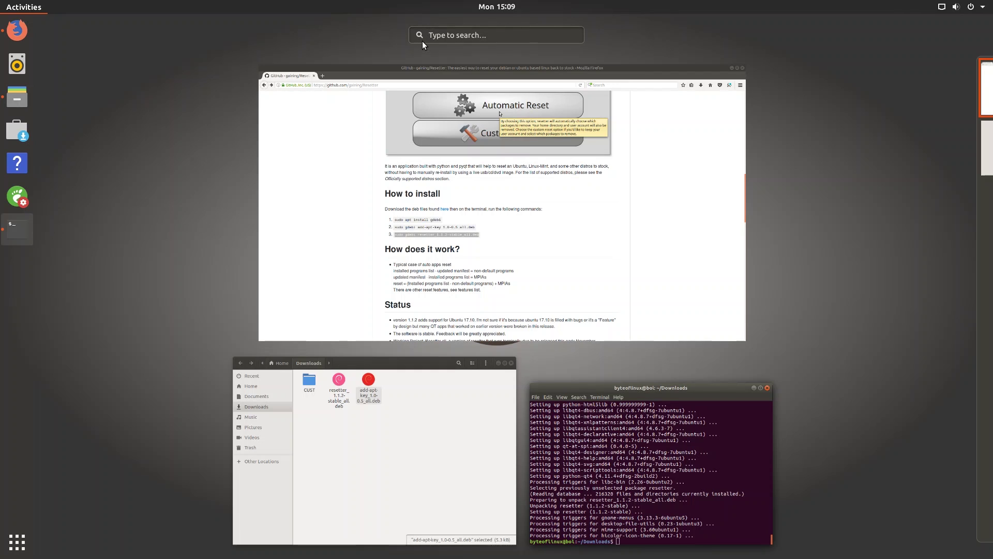
Launch Resetter via an Activities search for 'res' and view details of its root-required error.
text(res)
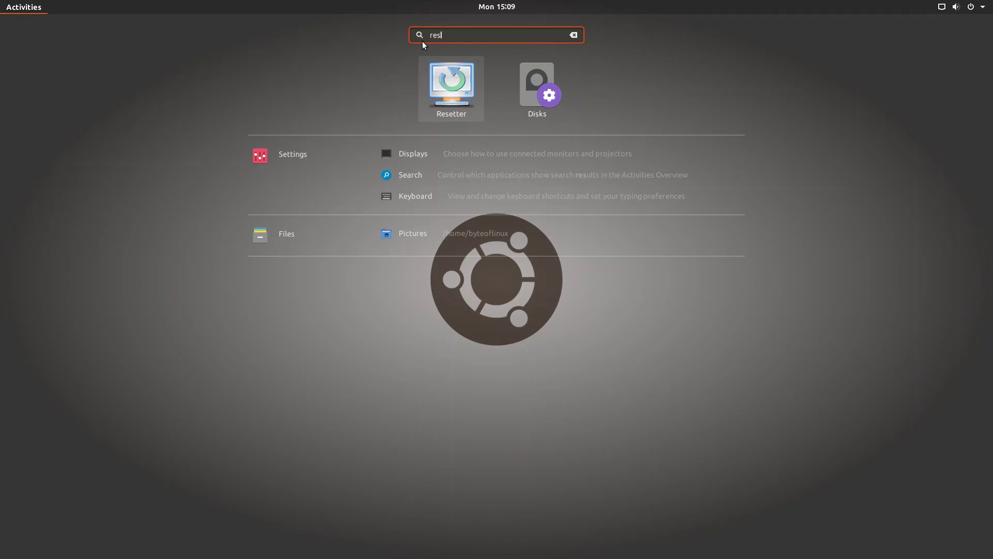
click(445, 99)
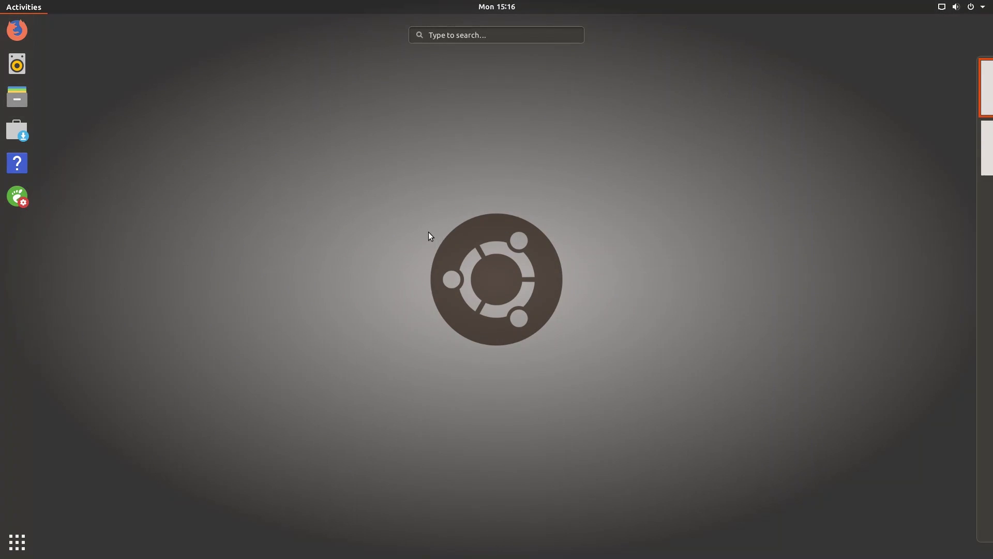
text(res)
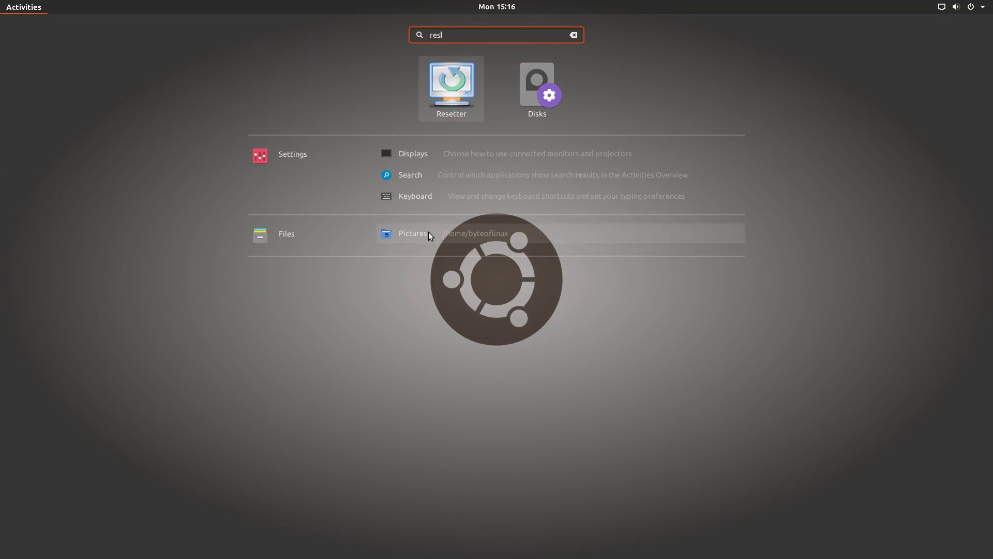
key(Return)
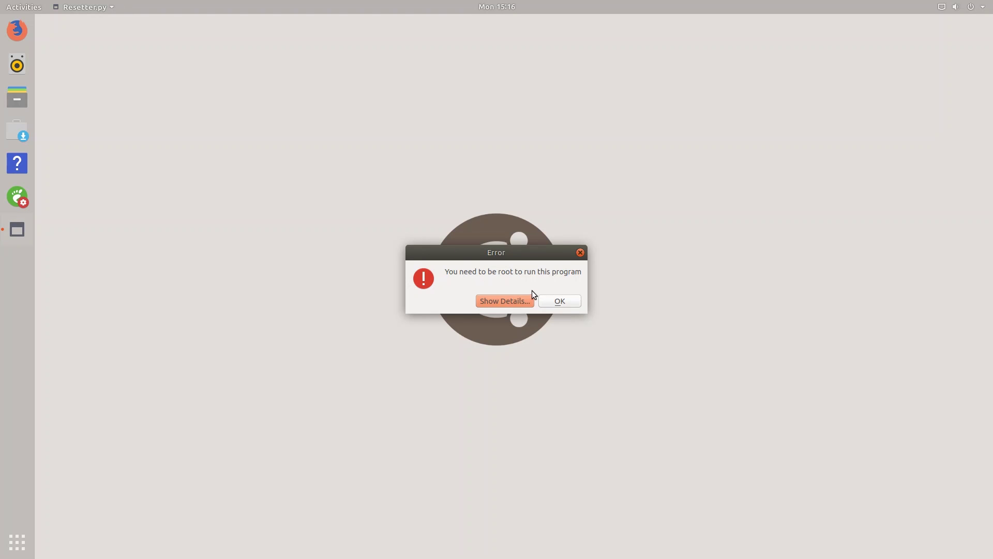
click(527, 302)
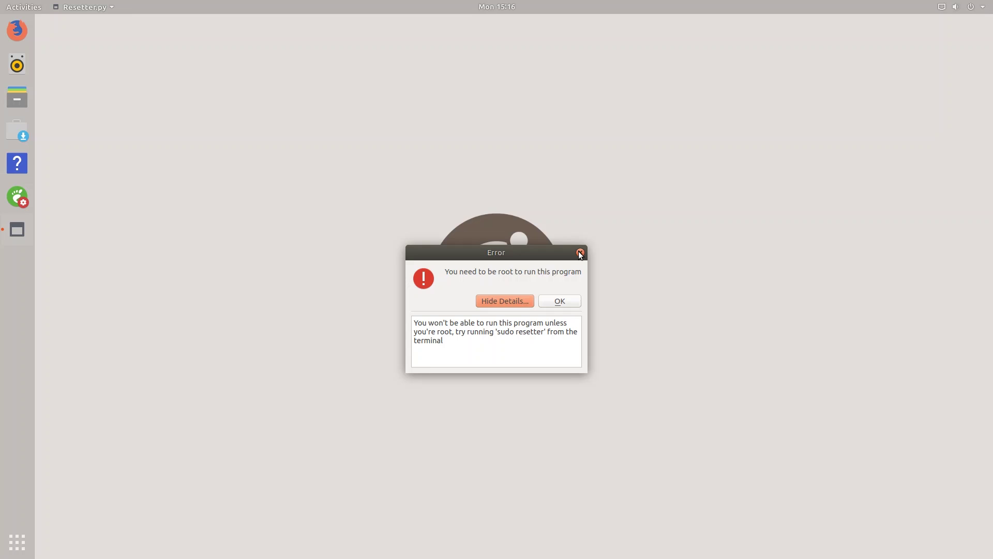
key(super)
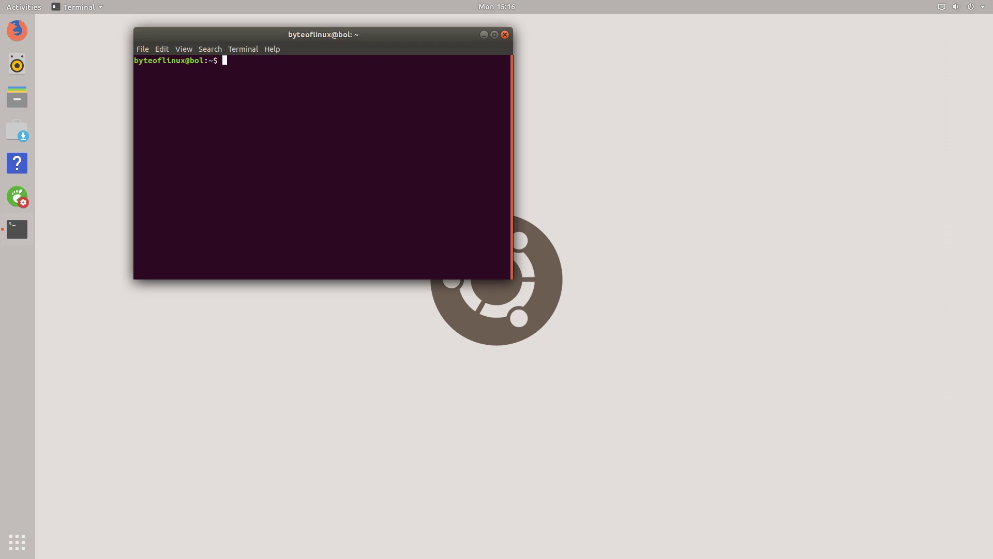
Run 'sudo resetter' in the terminal and enter the account password.
text(sudo rese)
text(tter)
key(Return)
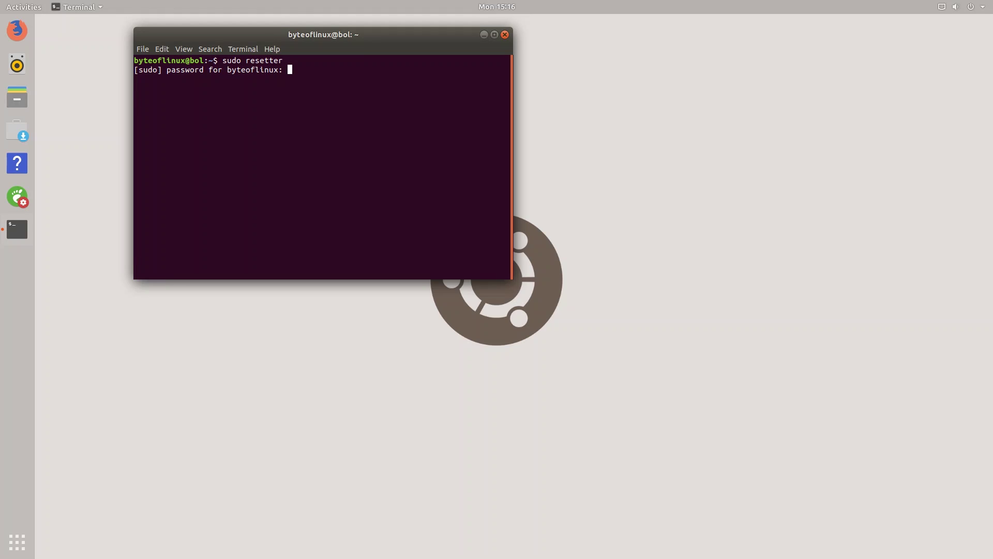
key(Return)
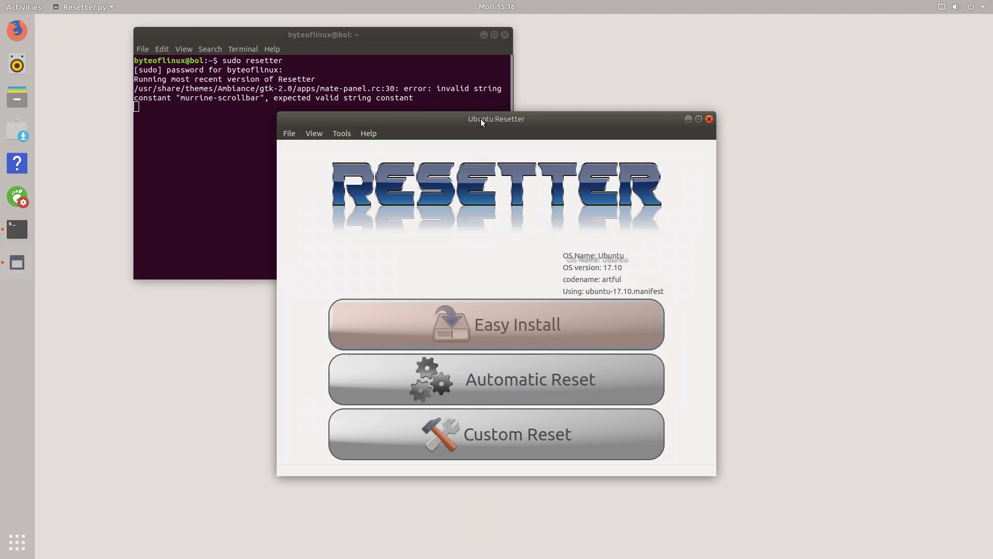
Maximize the Resetter window and look through its menus.
drag(465, 120, 486, 2)
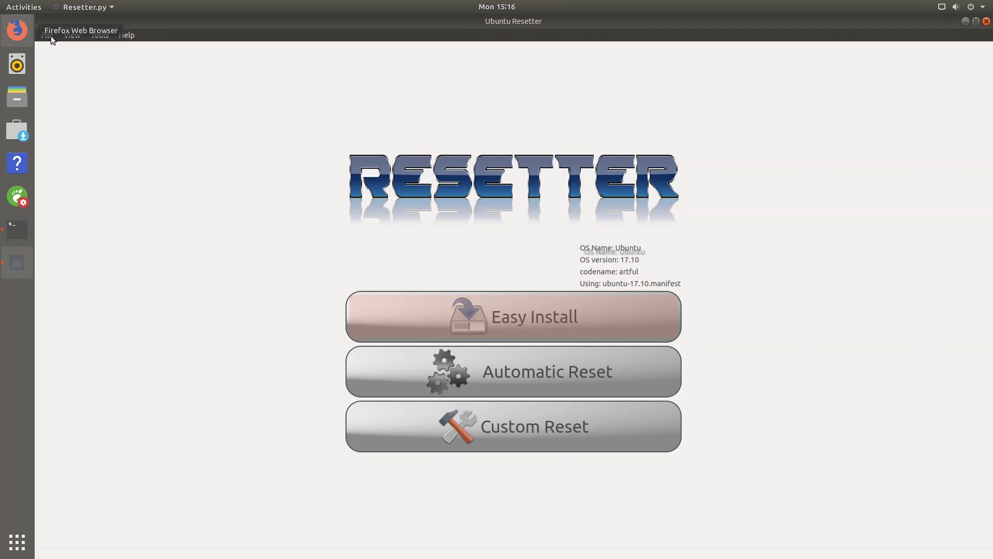
click(47, 35)
mouse_move(126, 35)
click(182, 48)
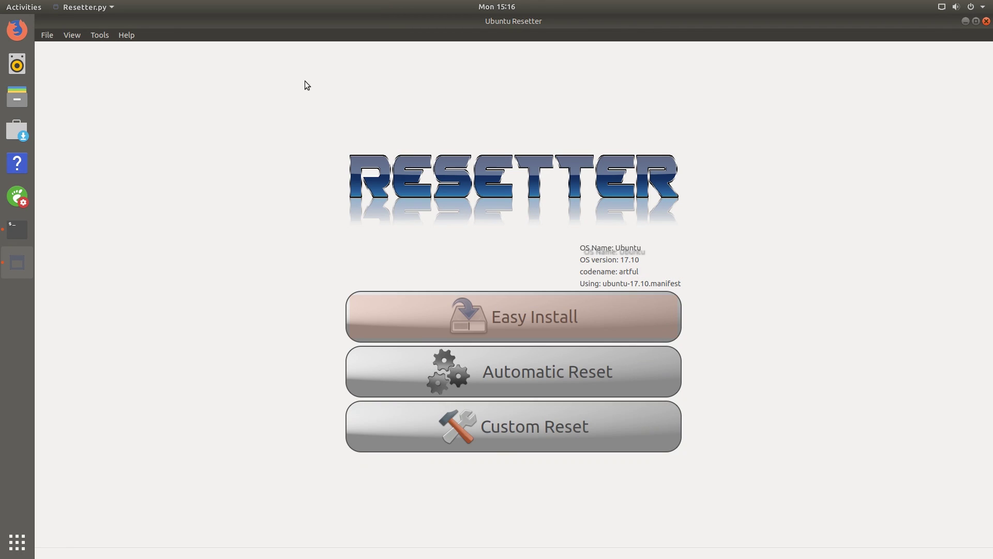
Open File > Open manifest, cancel to keep ubuntu-17.10.manifest, and re-maximize the window.
click(49, 37)
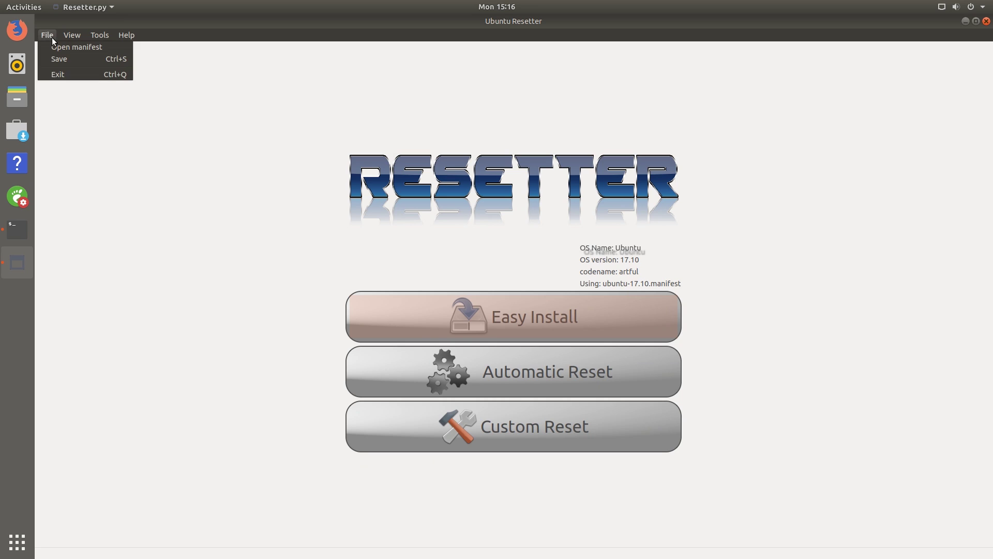
click(81, 47)
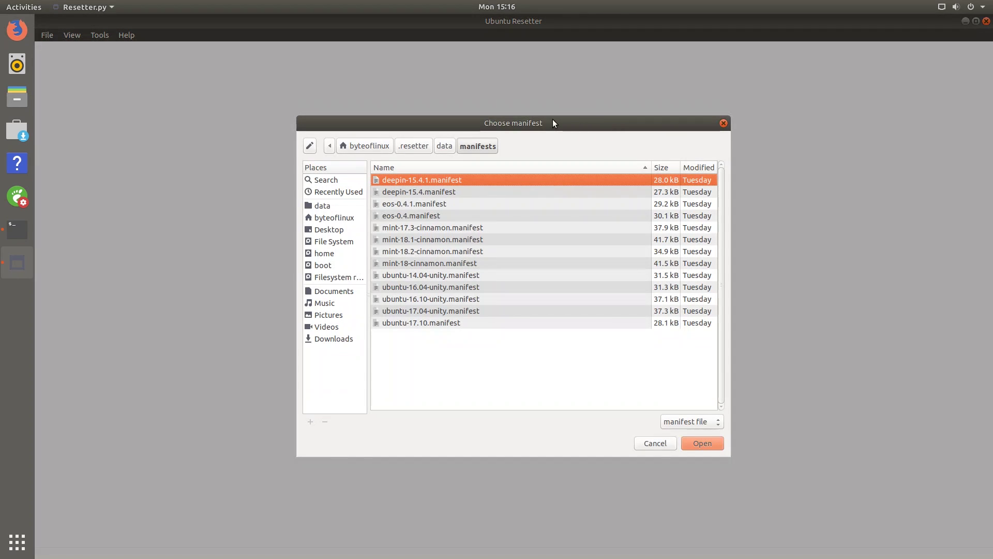
drag(556, 131, 487, 210)
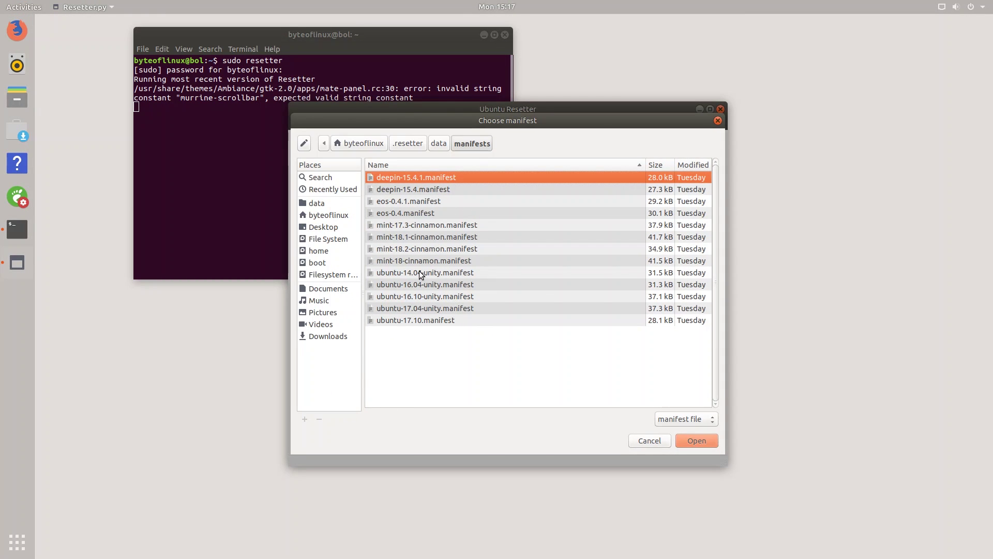
click(650, 441)
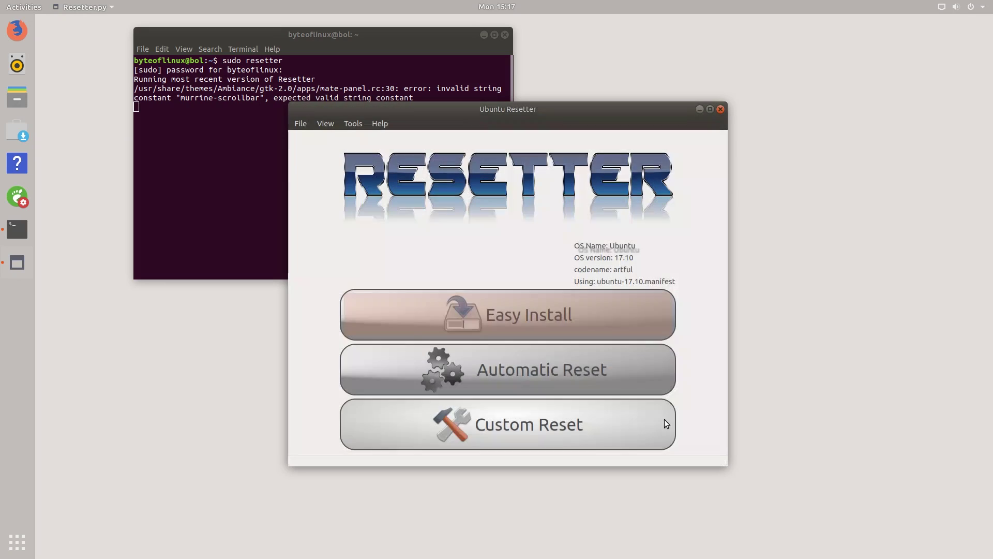
click(708, 109)
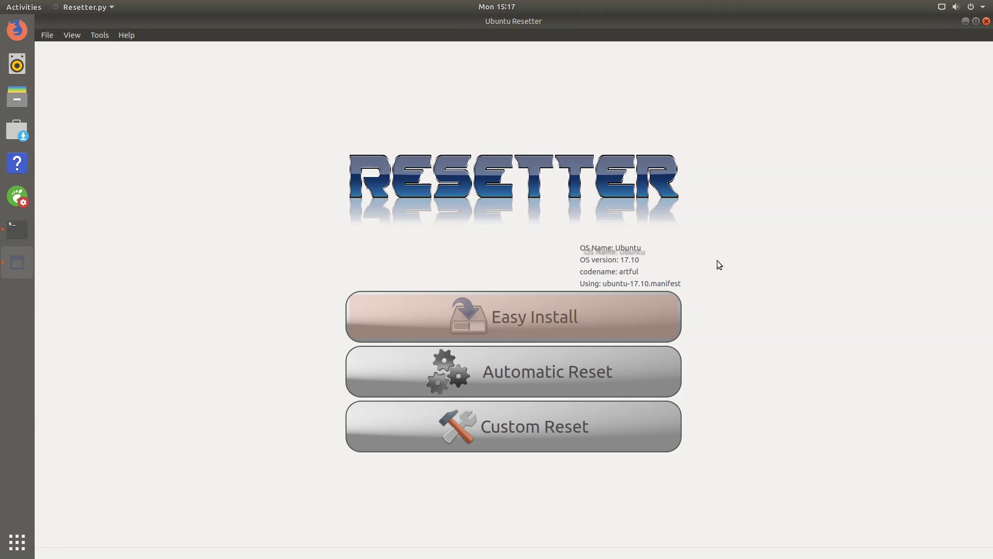
Browse the menus and open the Easy PPA installer from the PPA tools.
click(47, 35)
click(170, 150)
click(81, 35)
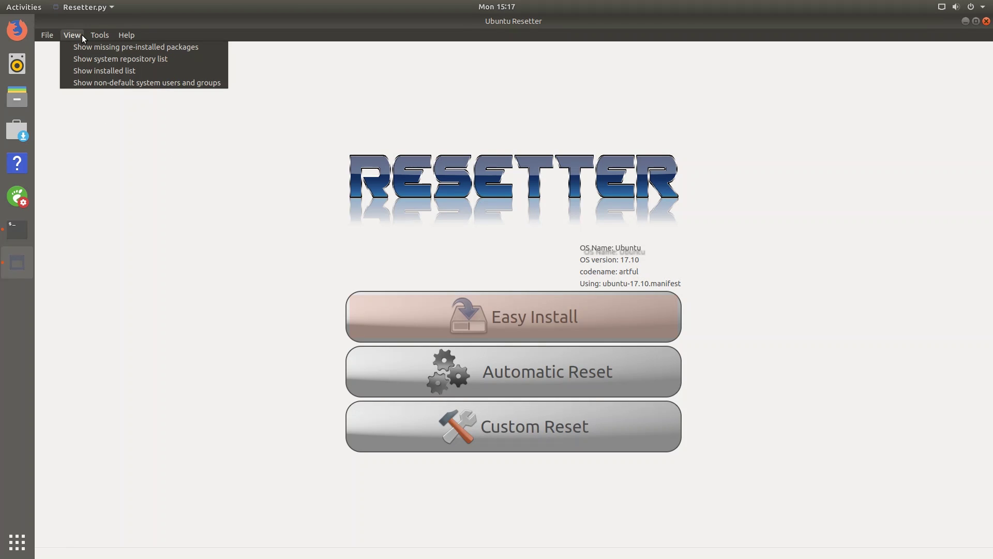
key(Left)
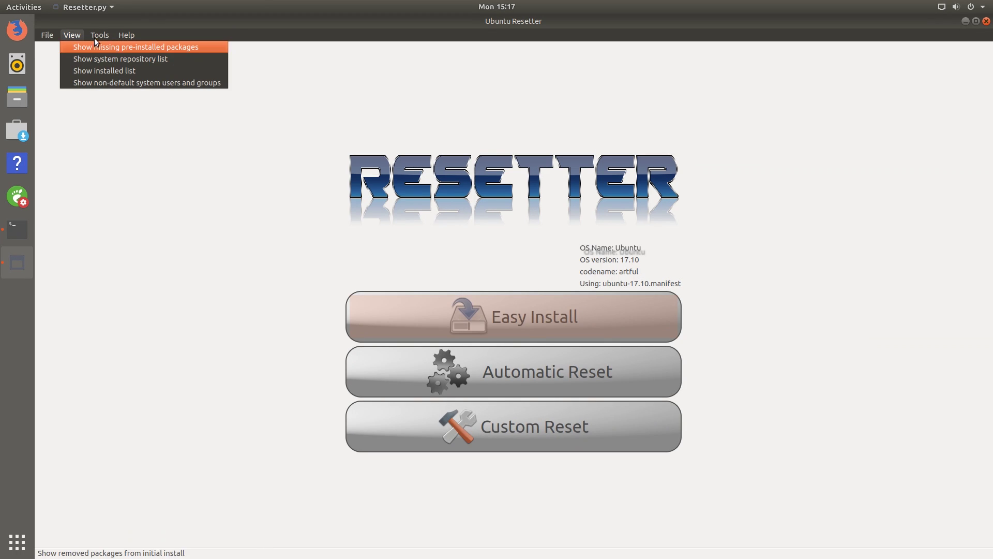
click(96, 33)
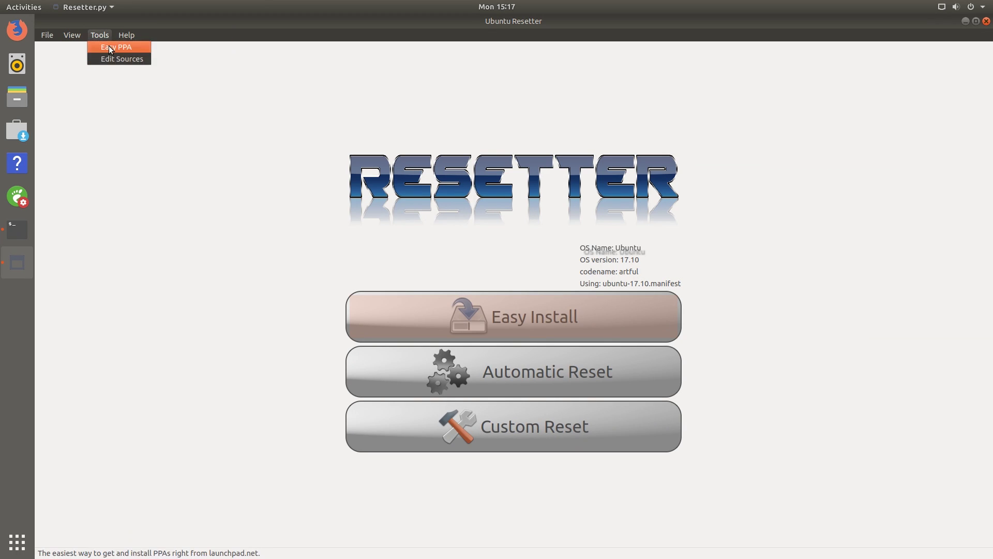
click(109, 46)
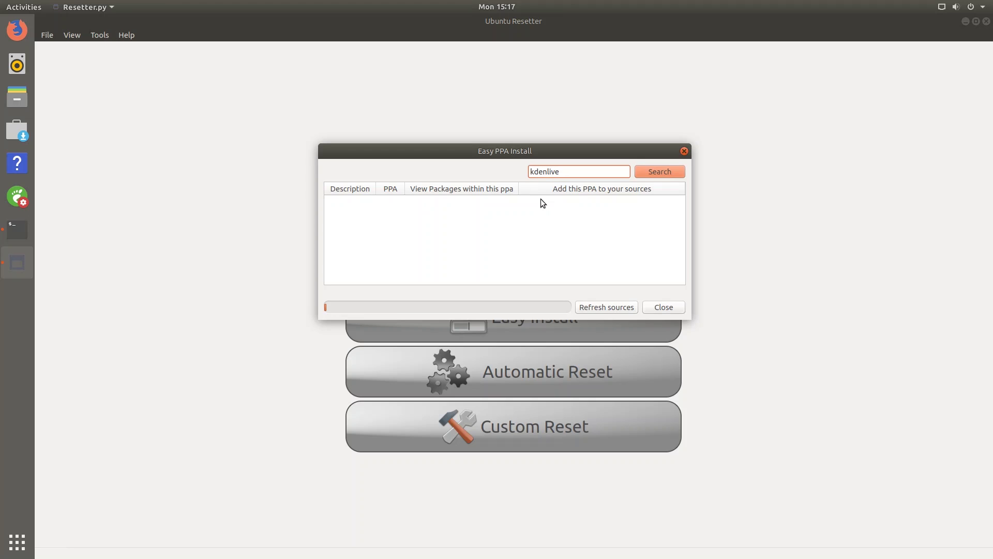
Search PPAs for kdenlive, scroll through the 8 results, and close the search window.
click(649, 170)
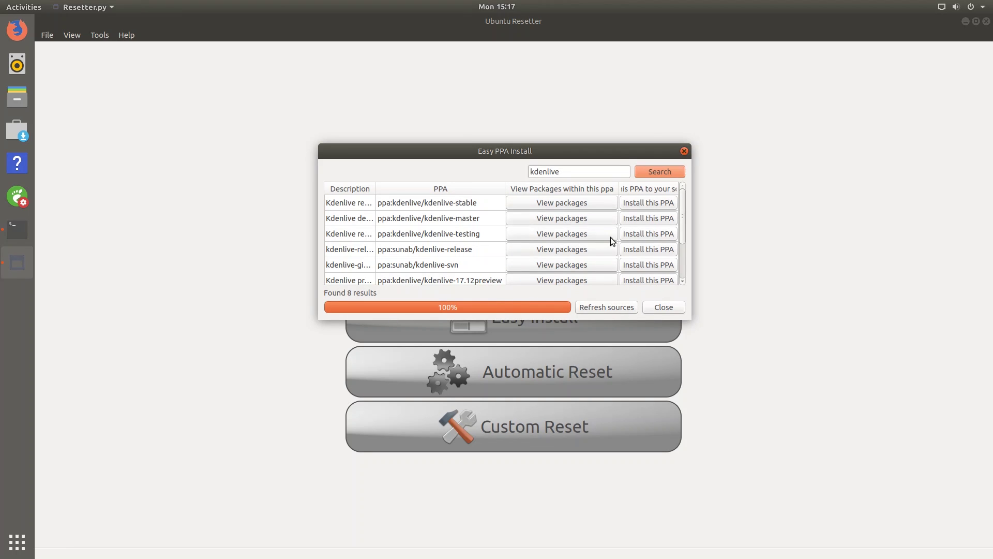
drag(681, 209, 682, 259)
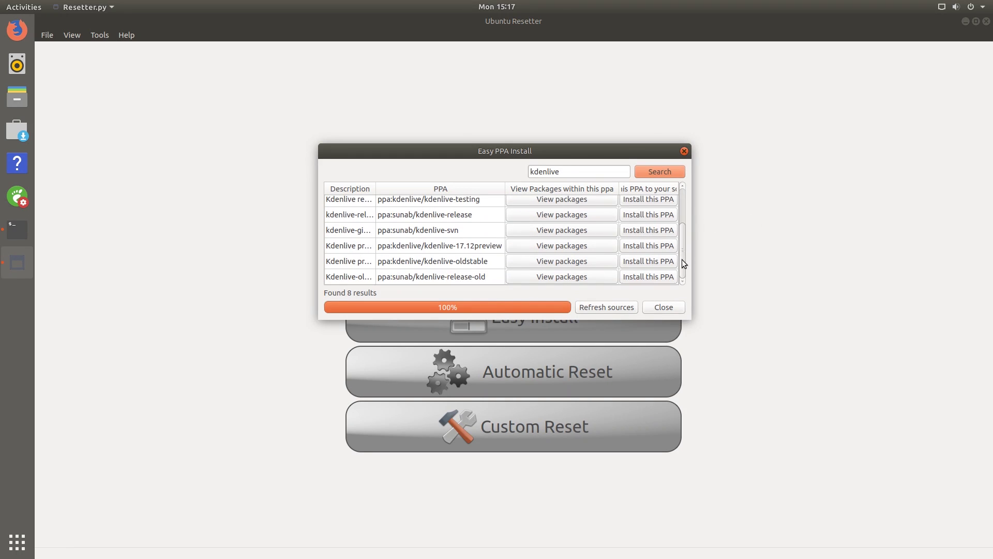
scroll(678, 248, up, 3)
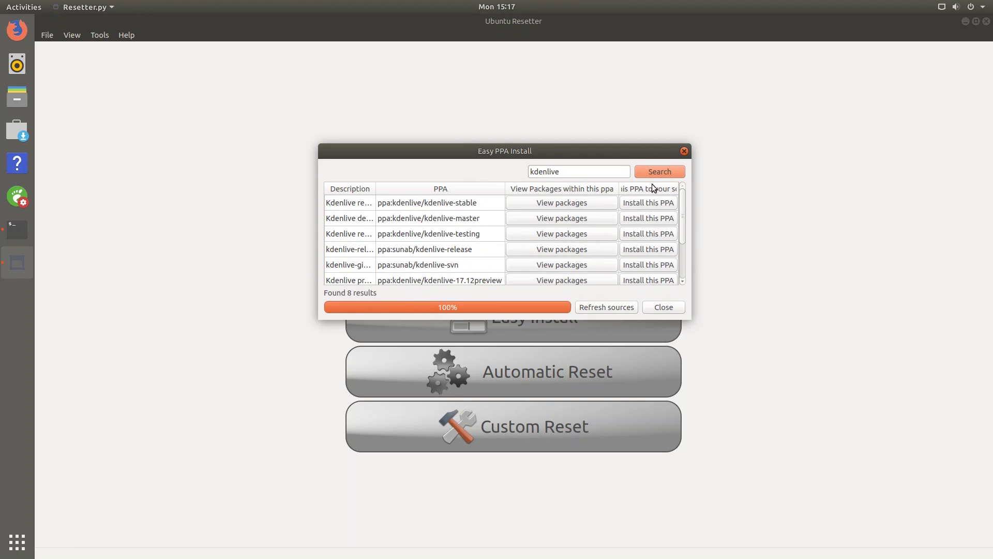
click(685, 151)
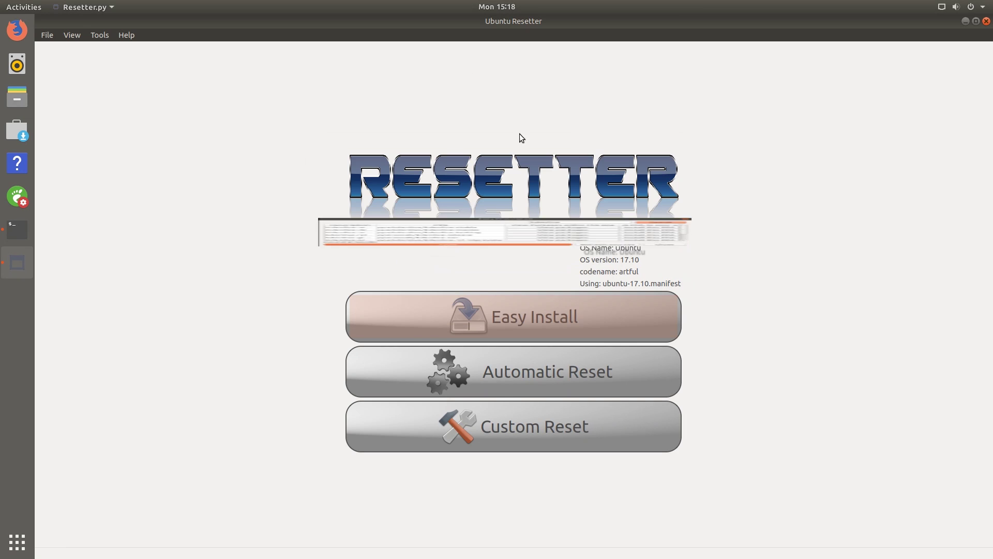
Open Tools > Edit Sources, scroll through the Repository List, and close it.
click(100, 36)
click(105, 60)
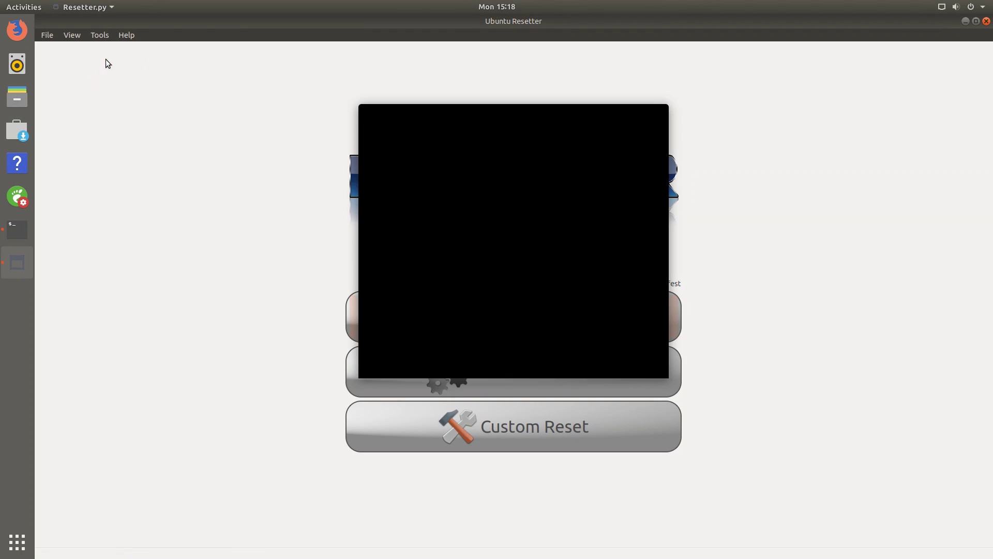
scroll(547, 205, down, 3)
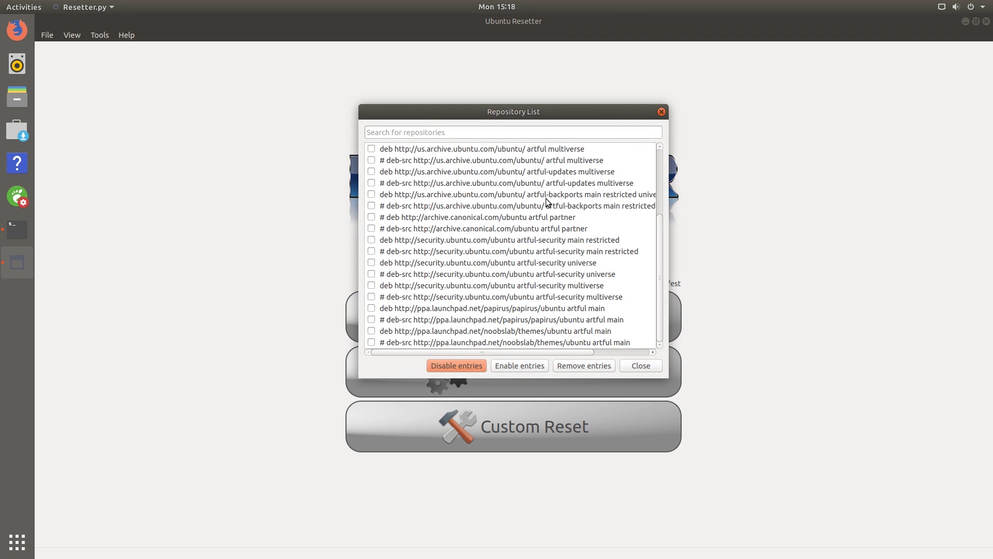
scroll(538, 285, up, 3)
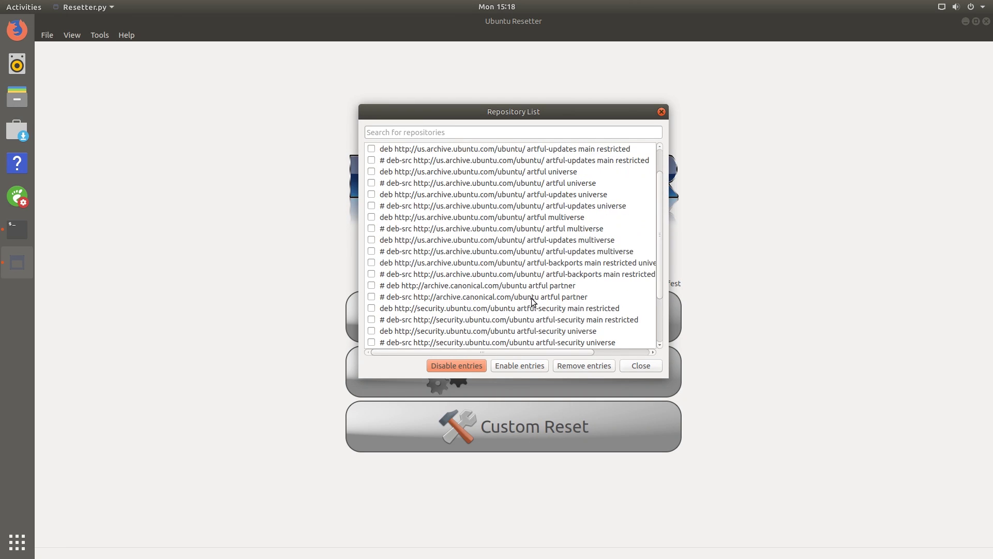
click(632, 363)
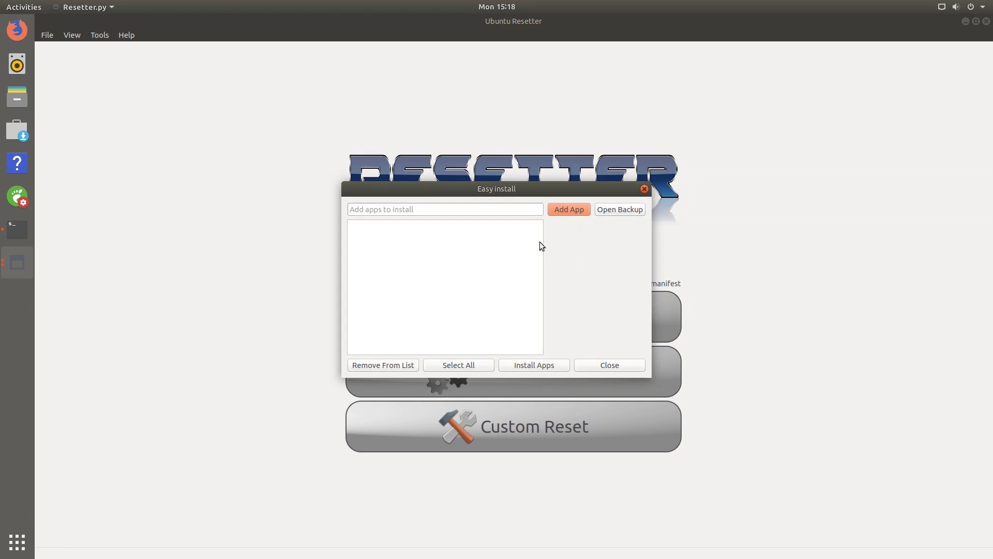
Add blender and kdenlive to the Easy install list.
click(502, 211)
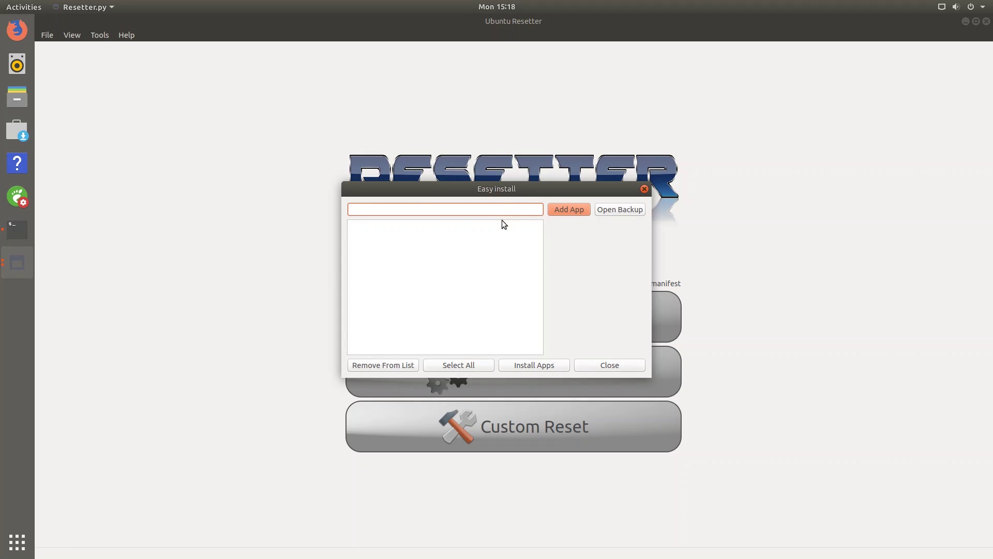
text(blende)
key(BackSpace)
key(BackSpace)
key(BackSpace)
text(nder)
key(Return)
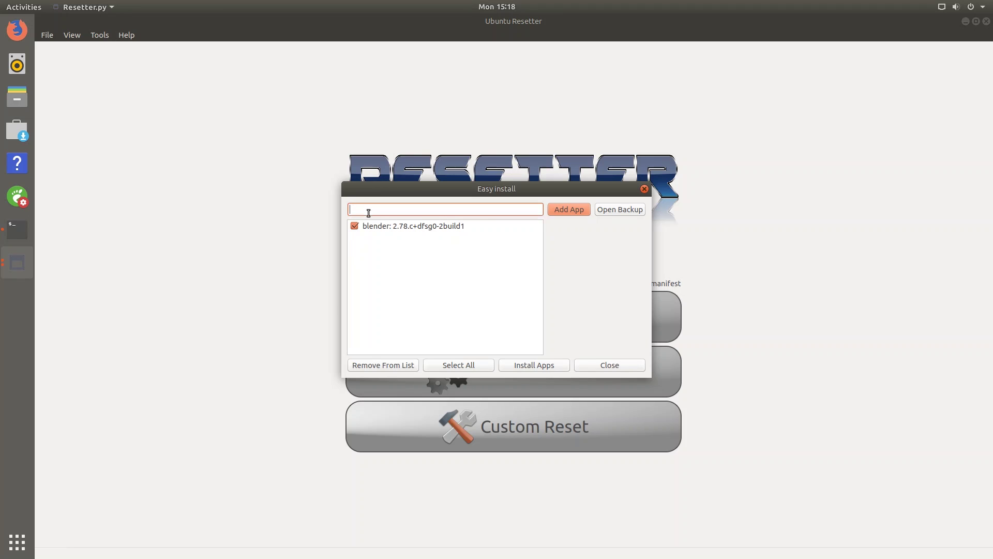
text(kdenlive)
key(Return)
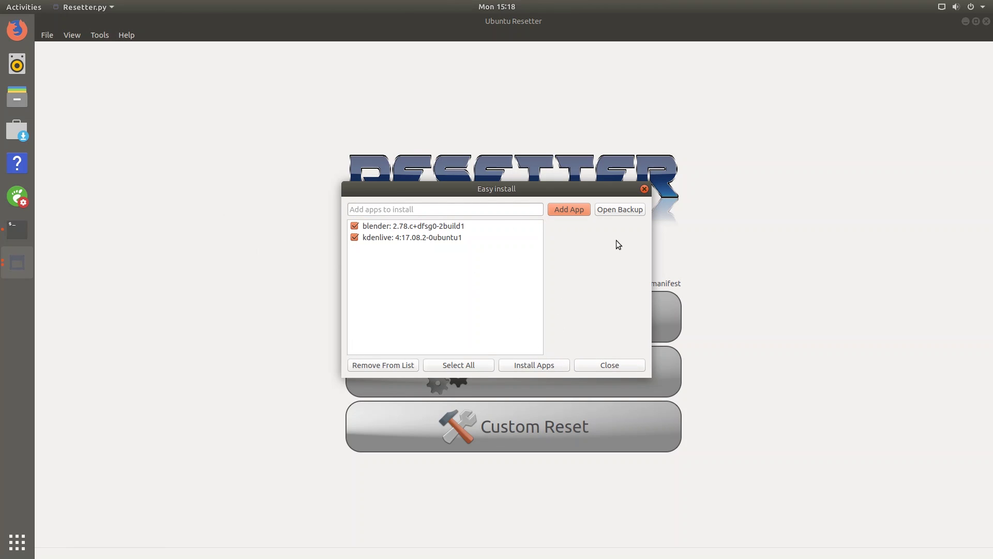
Open and cancel the backup file browser, then close the Easy install window.
click(620, 210)
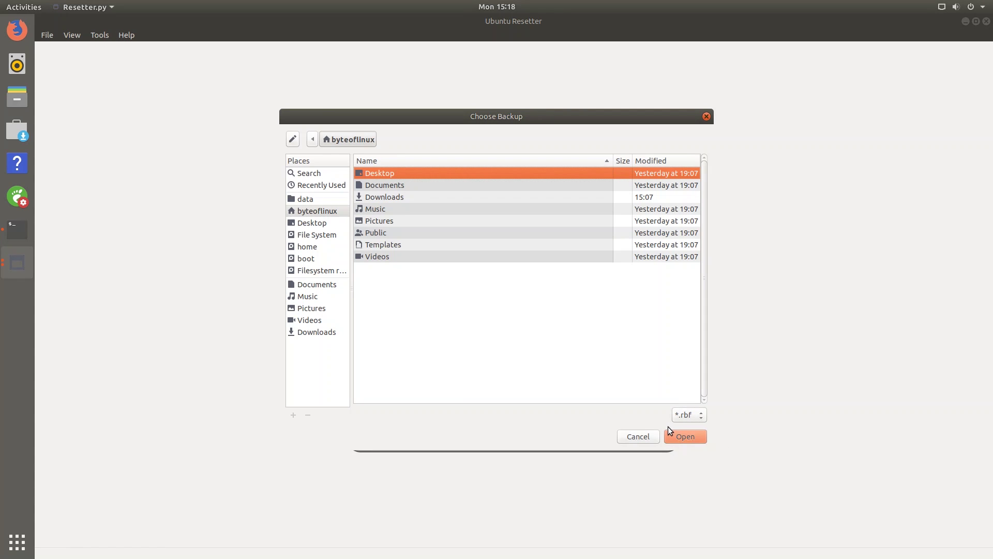
click(652, 438)
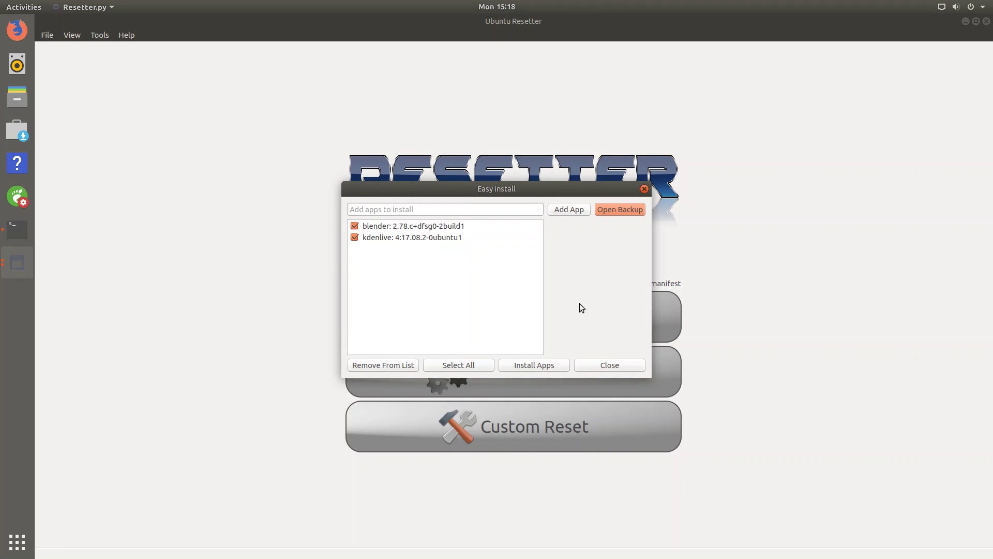
click(610, 364)
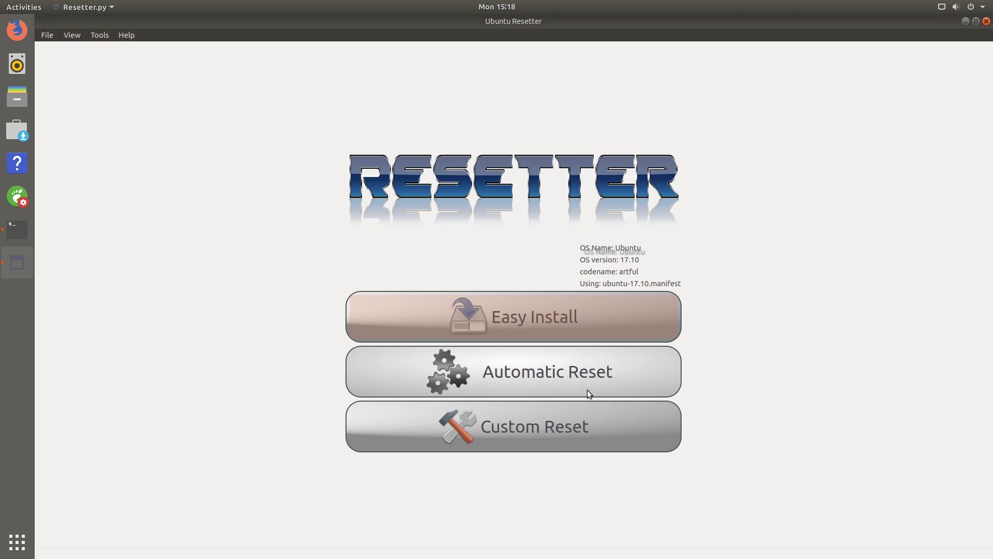
Launch Automatic Reset to bring up the Reset Everything? warning for Ubuntu 17.10.
click(586, 380)
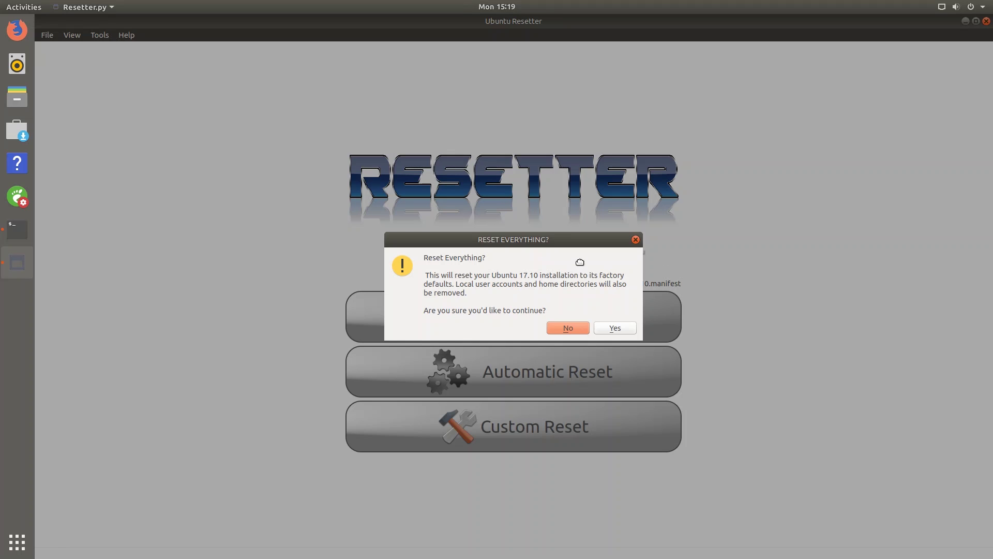
Confirm the factory reset, approve removing the listed packages, and acknowledge the backup user's credentials.
click(622, 331)
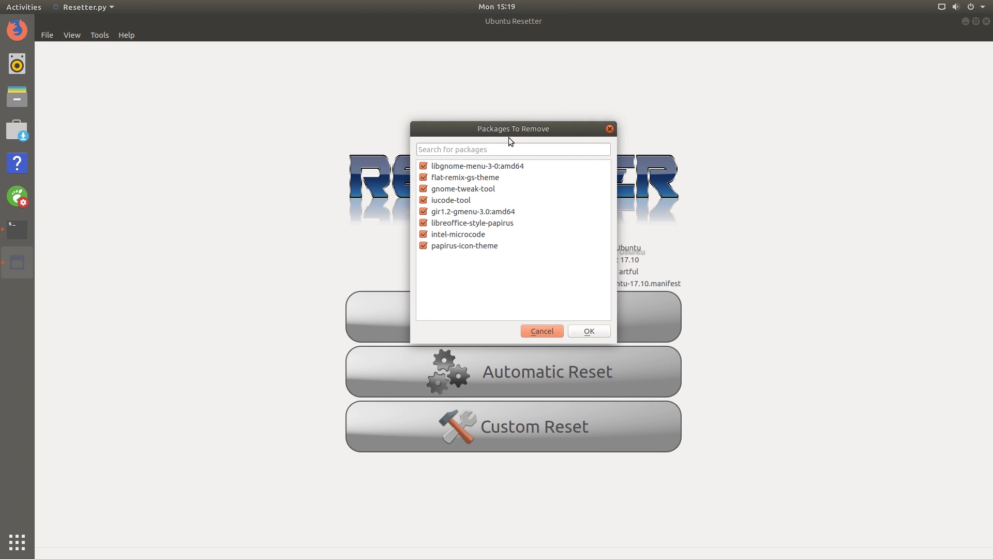
drag(508, 135, 498, 244)
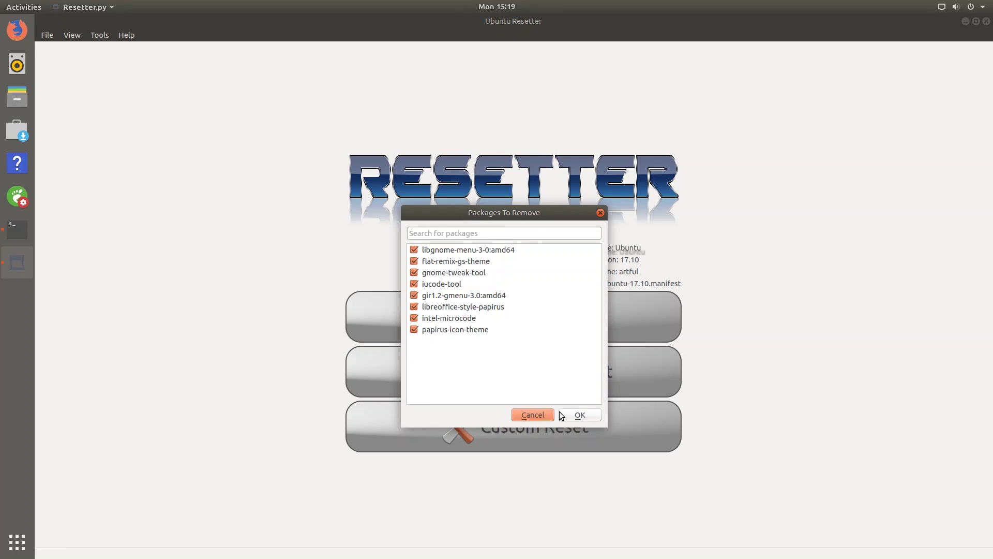
click(581, 414)
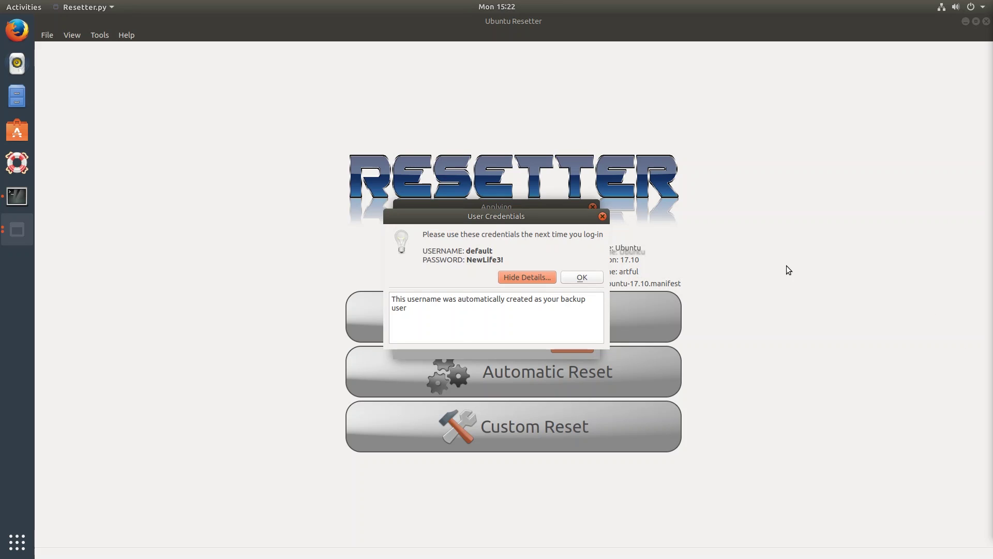
click(601, 277)
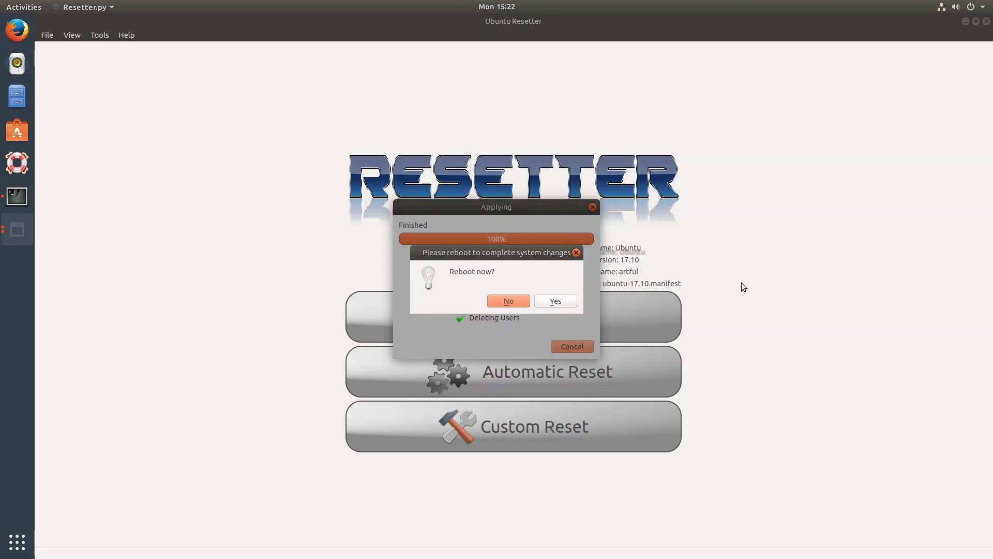
Reboot now, then sign in as the default backup user with its password.
click(567, 304)
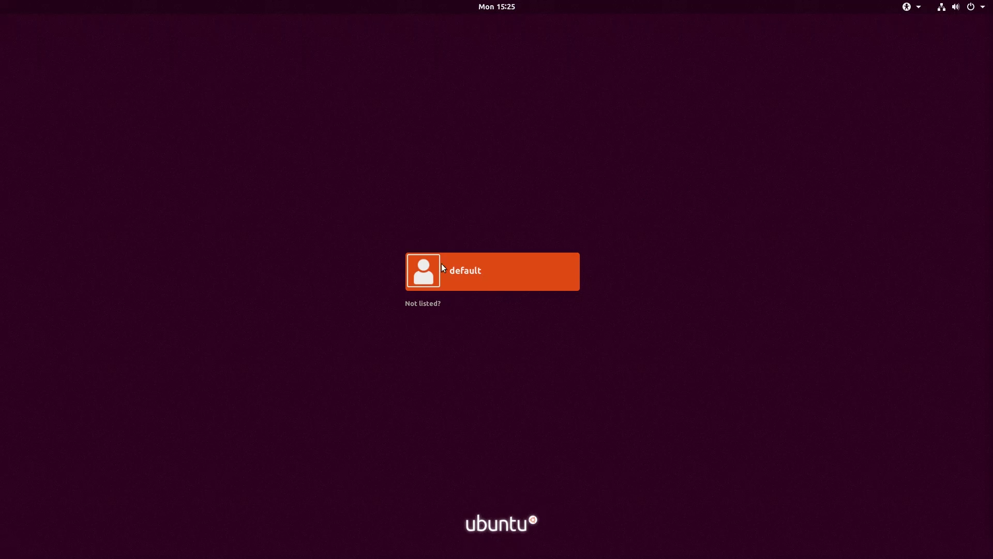
click(471, 273)
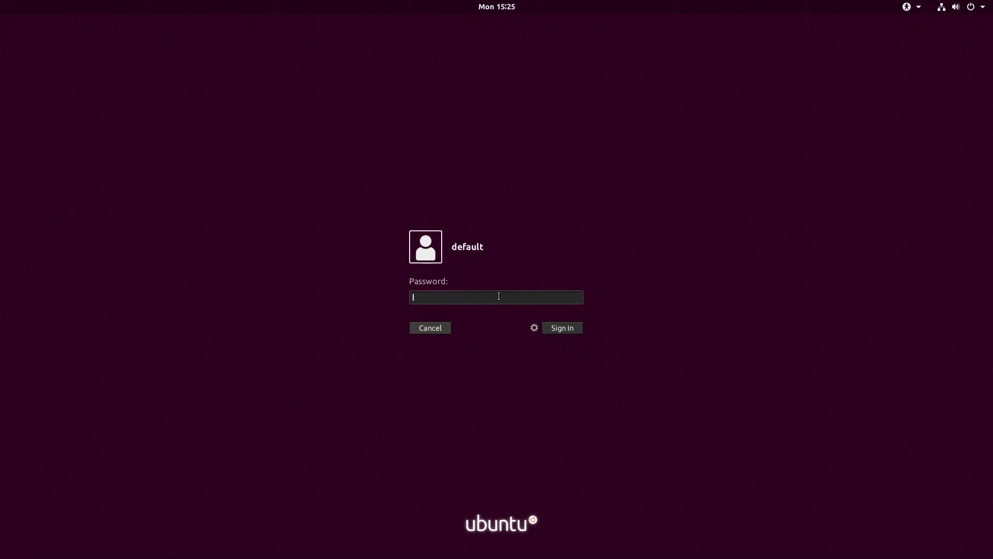
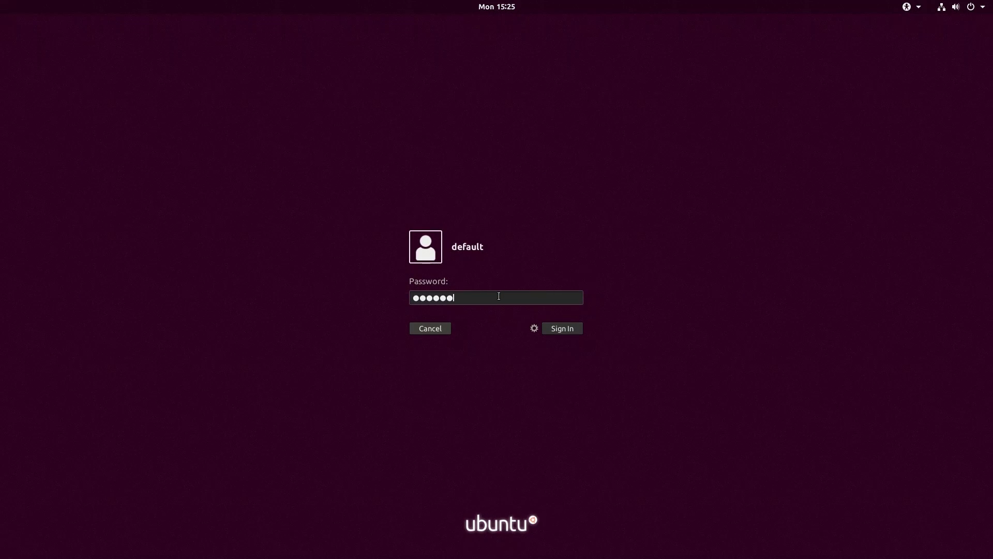
key(Return)
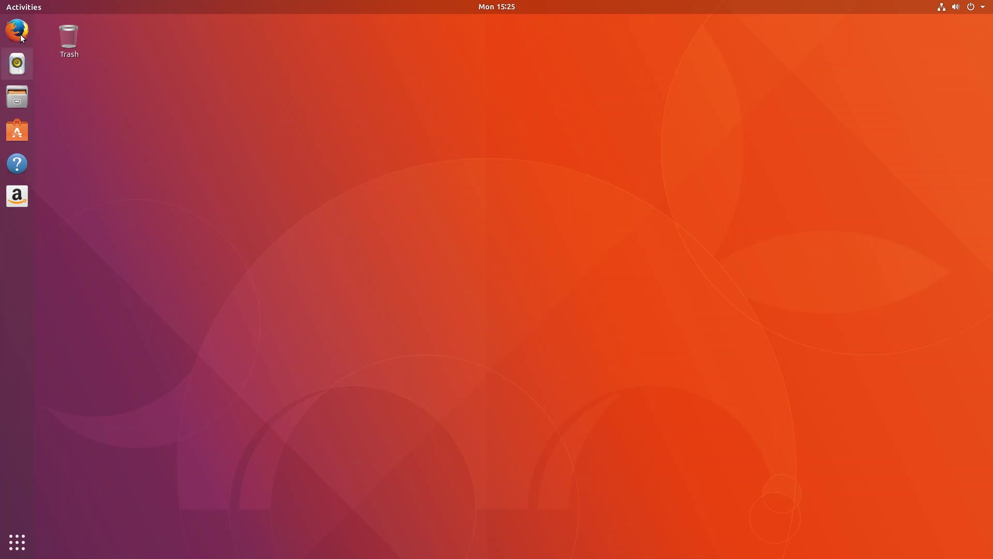
Search the overview for 'gnome', dismiss it with Escape, and bring Resetter's window back.
drag(383, 102, 634, 361)
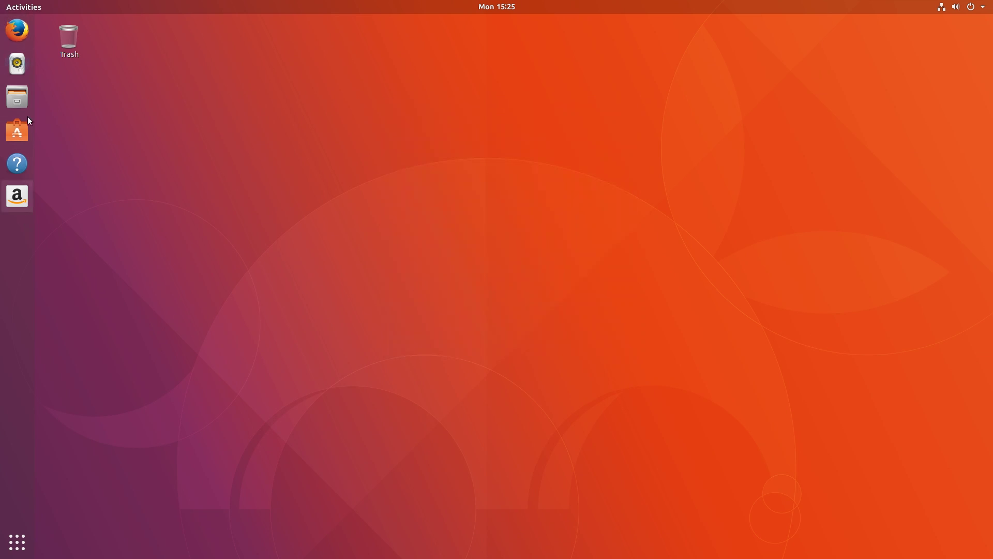
click(11, 5)
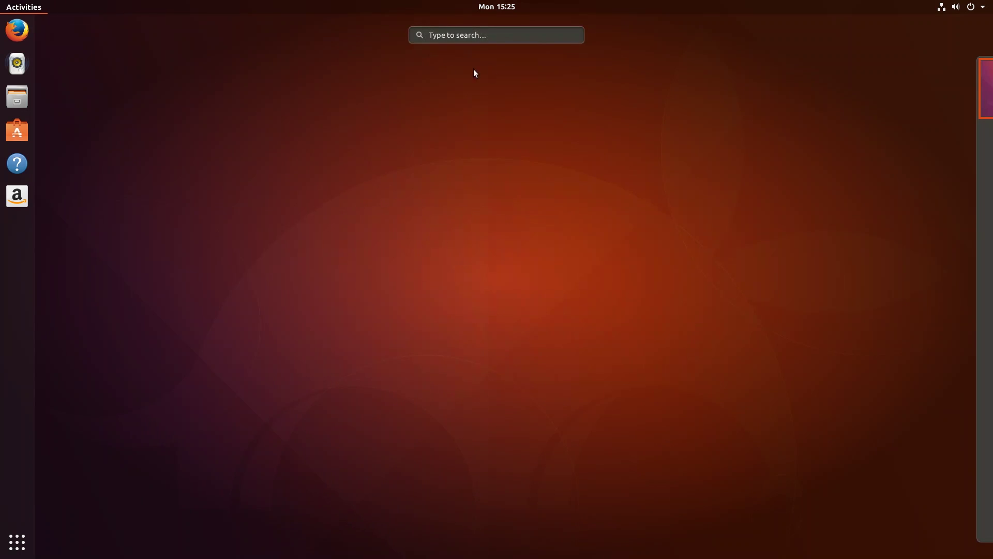
click(437, 35)
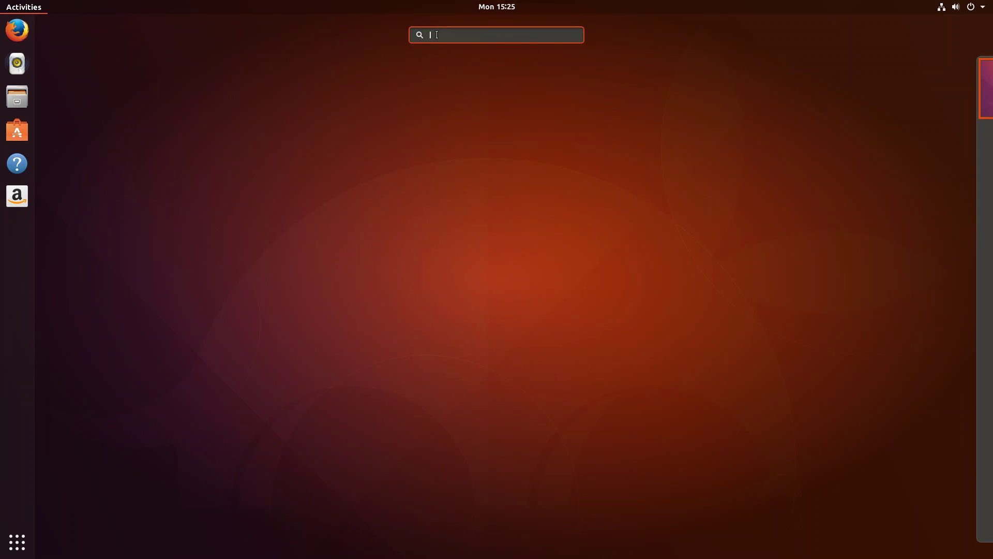
text(gnome)
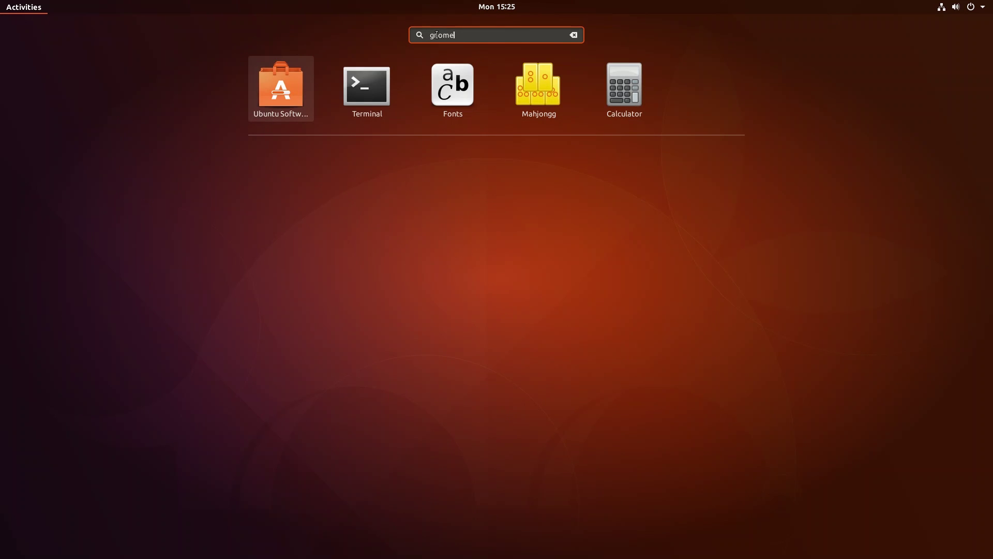
key(Escape)
key(Escape)
drag(389, 63, 757, 368)
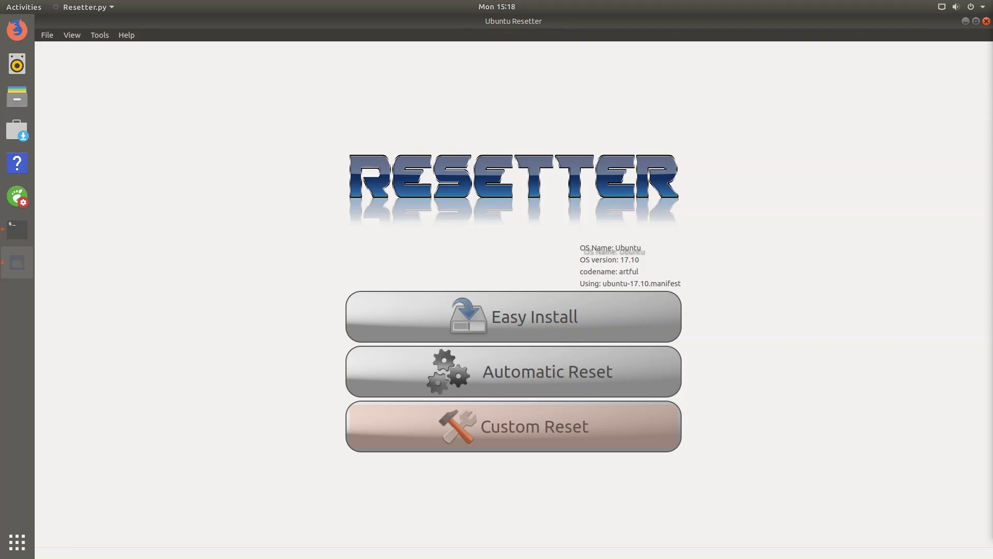
Start a Custom Reset with all packages selected for removal, advancing to Delete Local users.
click(638, 430)
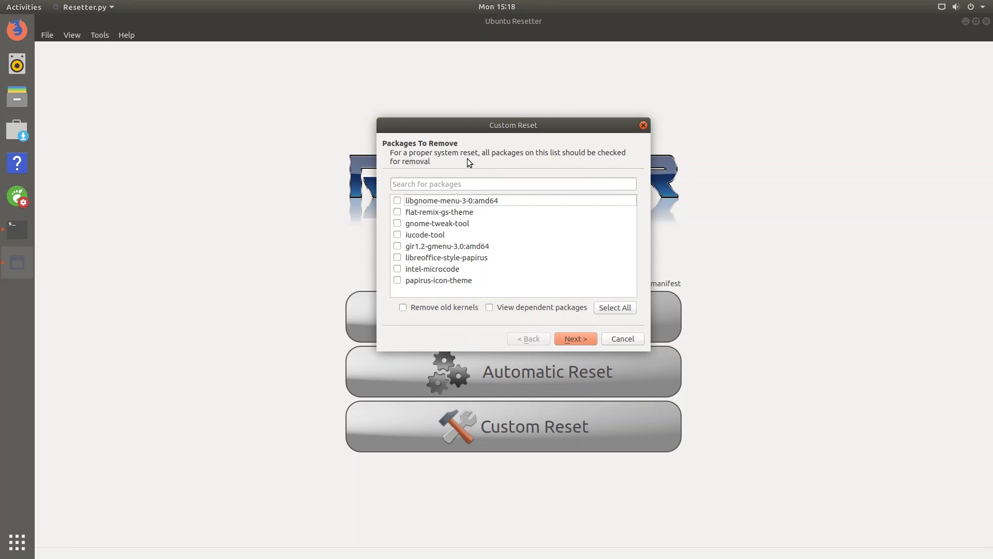
click(612, 308)
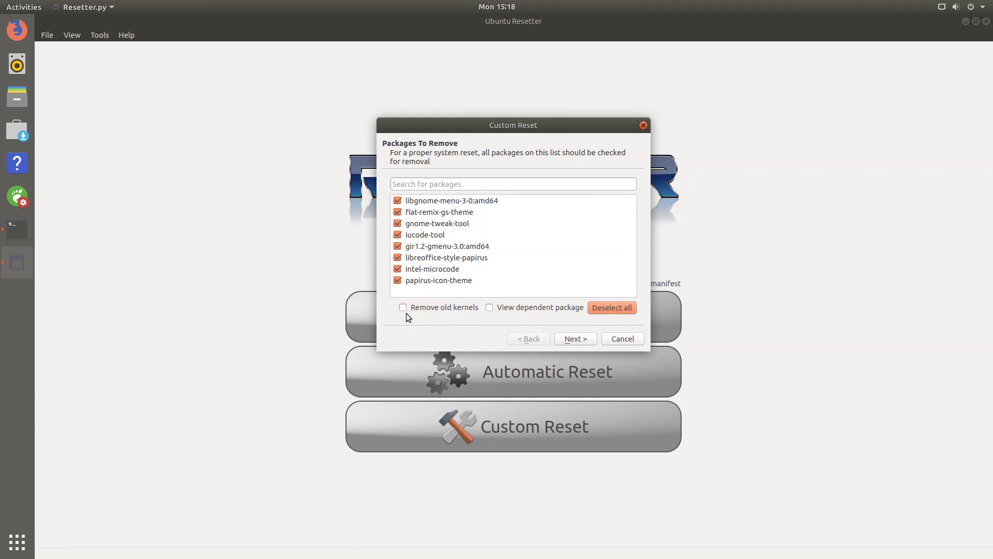
click(572, 340)
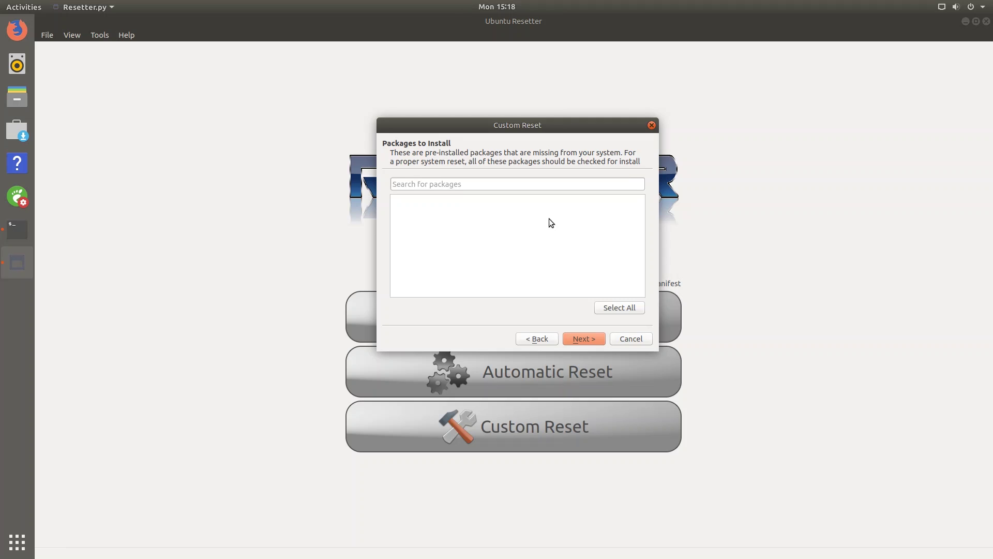
click(594, 340)
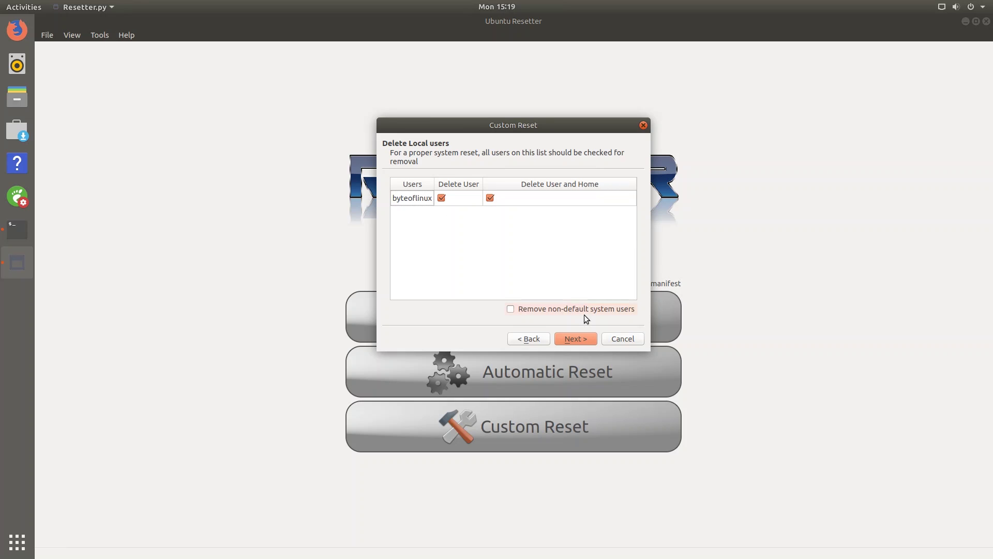
Advance to Apply Changes, start the custom reset, and choose to define your own account.
click(583, 342)
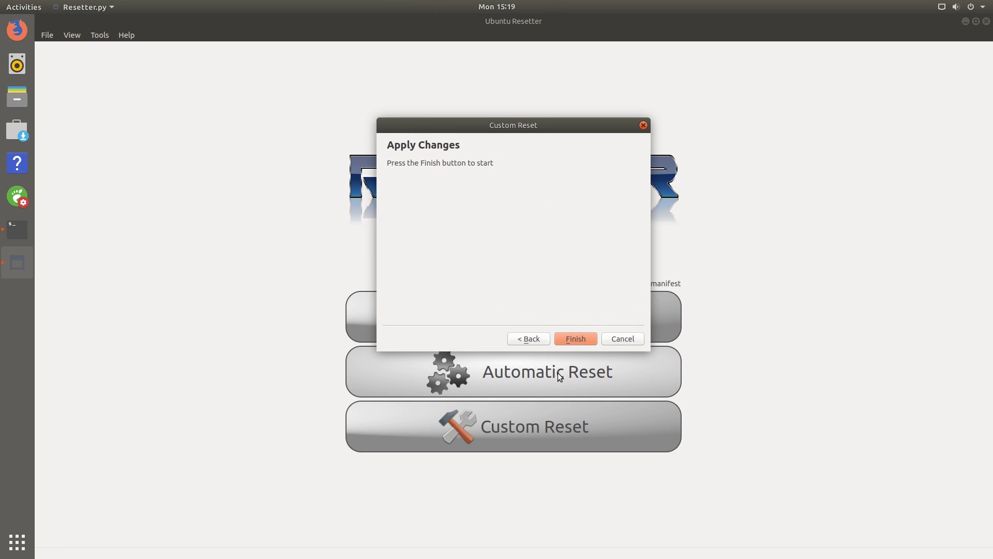
click(575, 339)
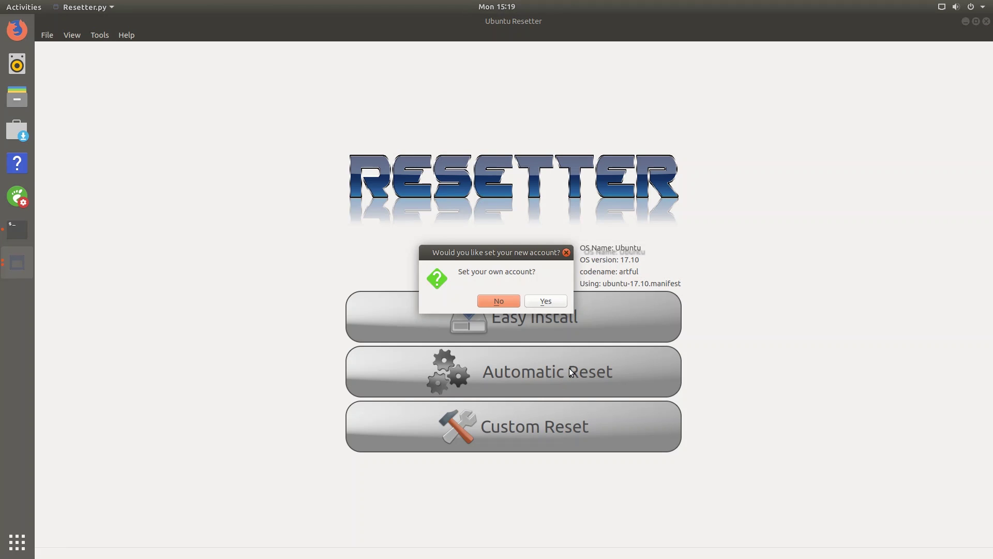
click(546, 302)
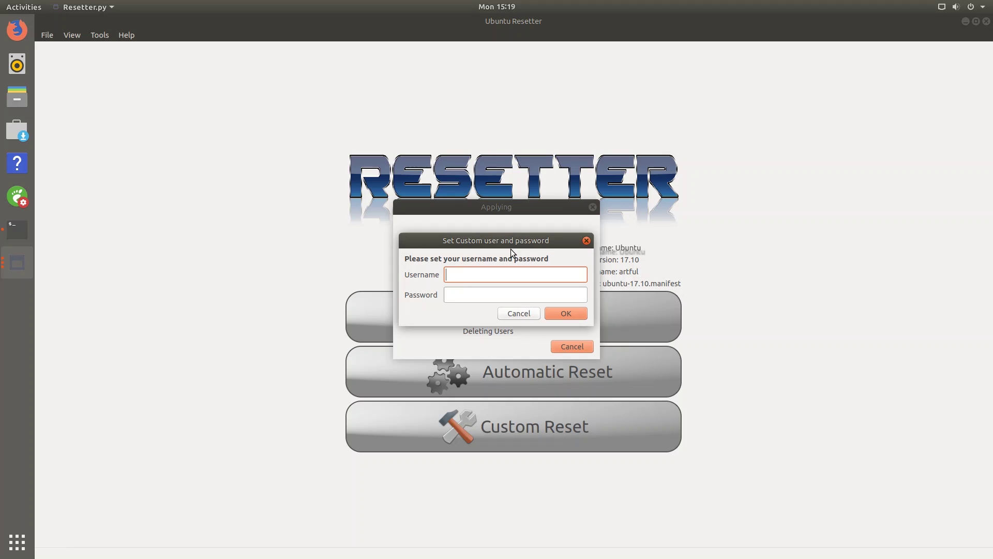
Create the new account with username 'bol' and its password, then reboot.
key(ctrl+a)
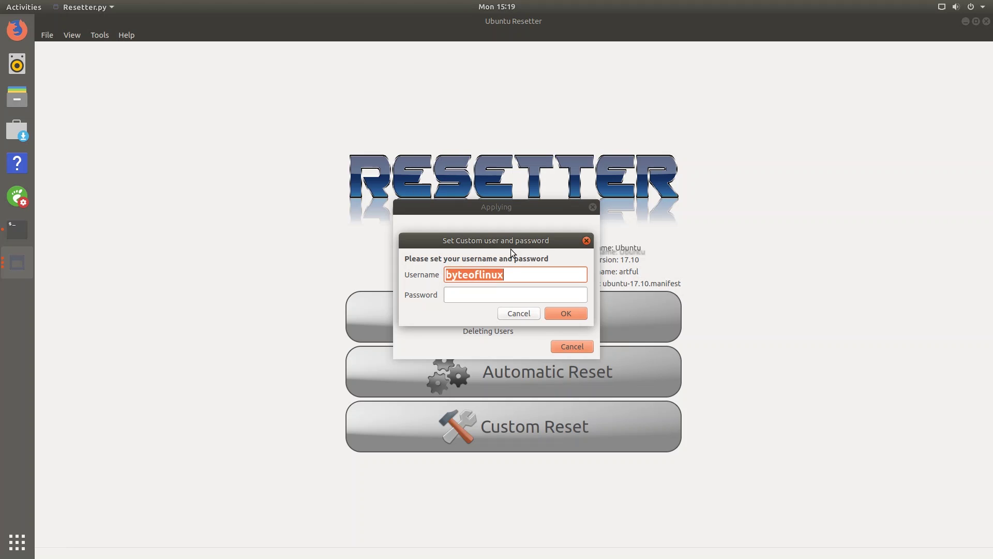
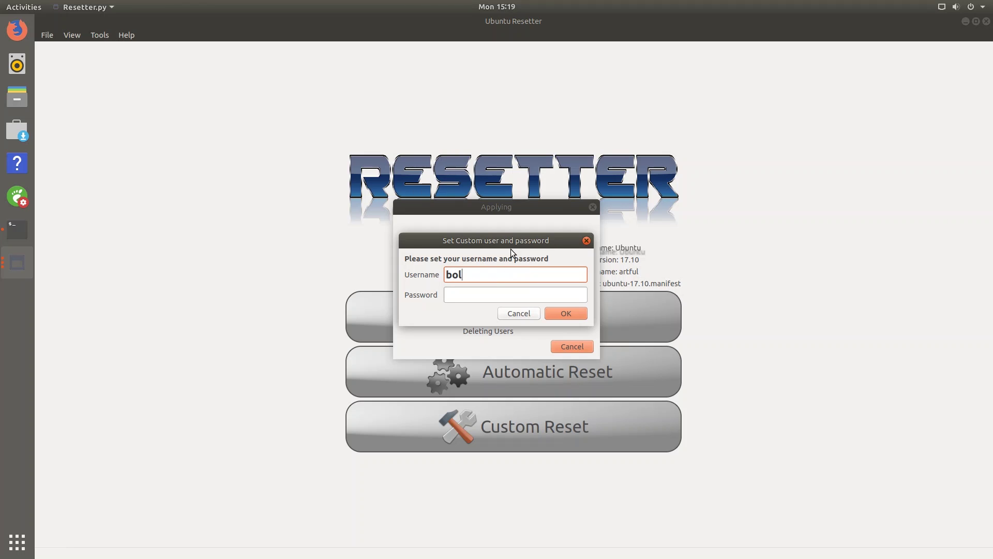
key(Tab)
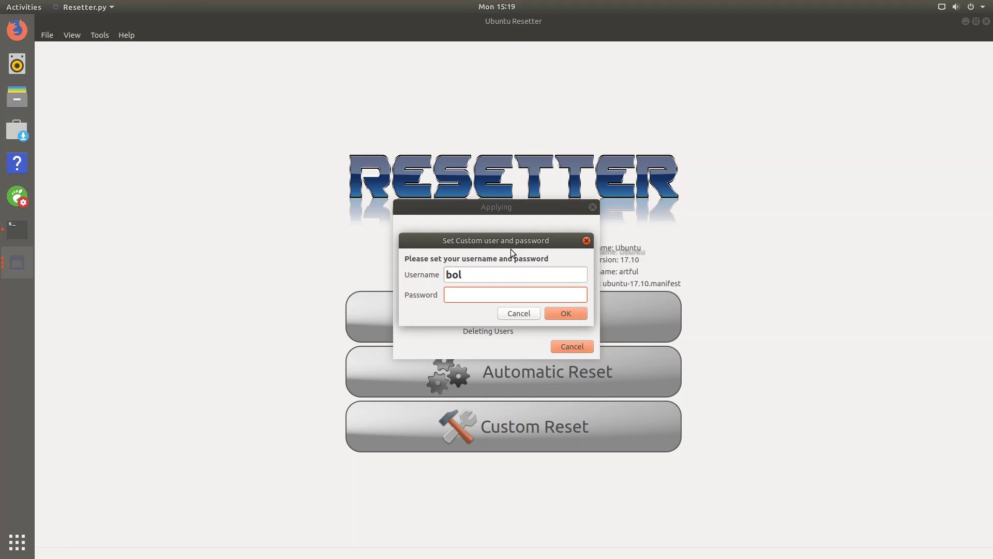
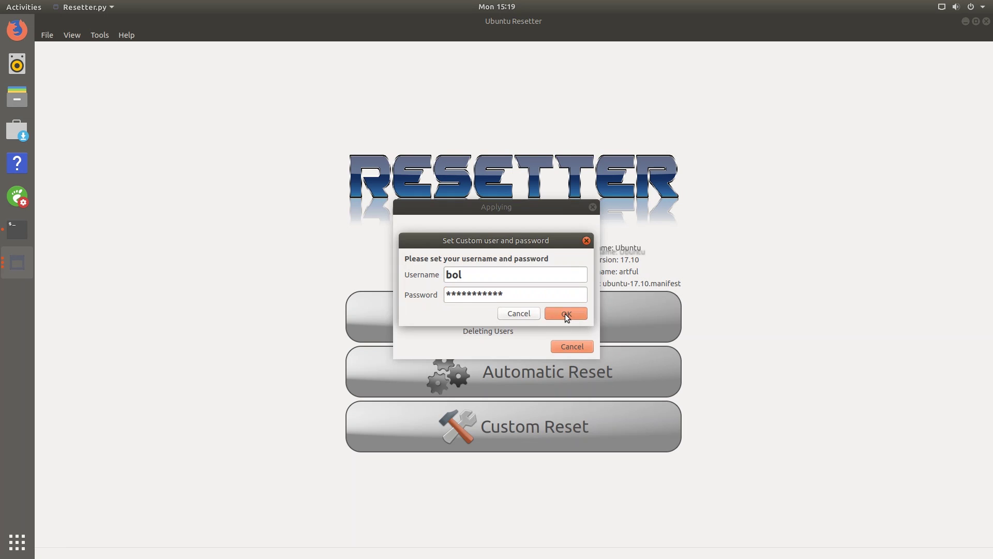
click(559, 317)
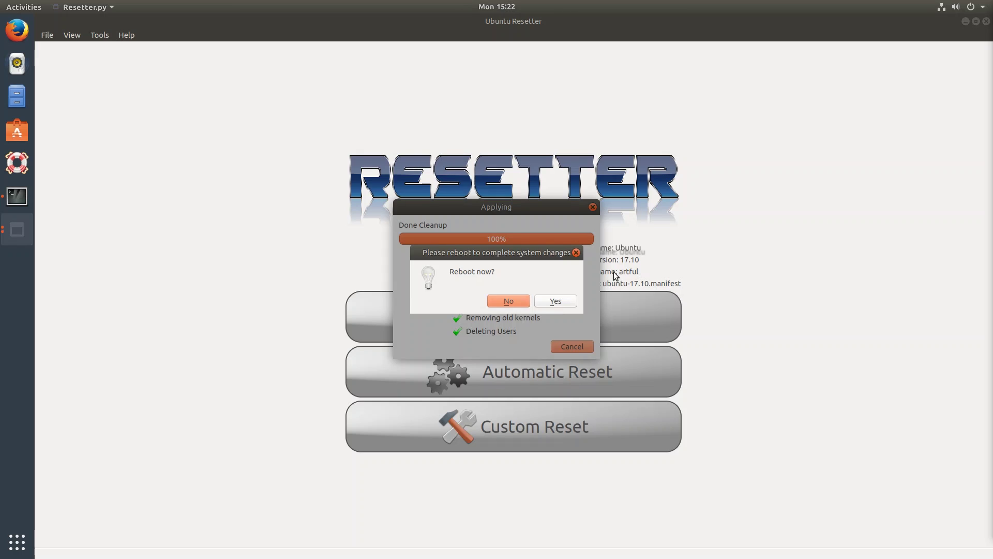
click(569, 303)
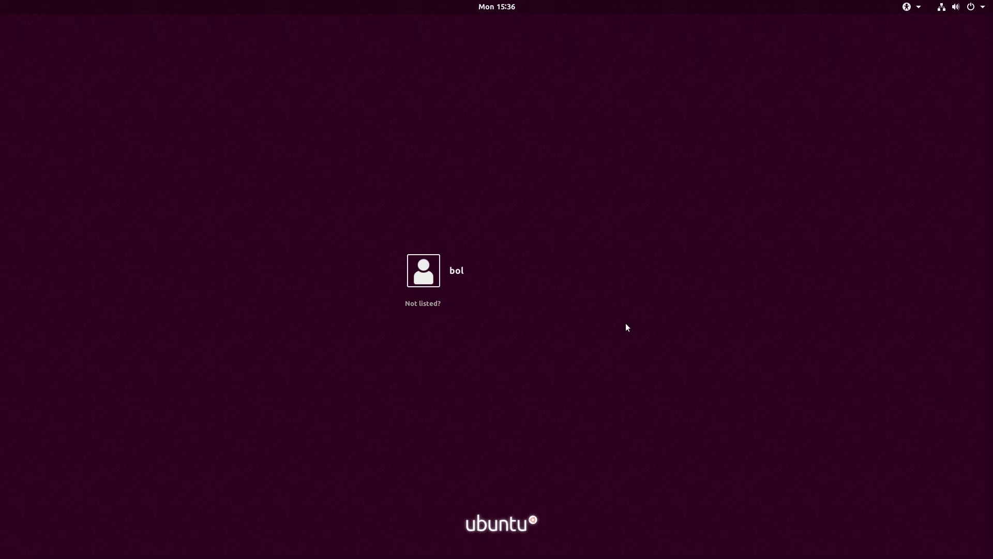
Sign in as the new user 'bol' with its password.
click(451, 284)
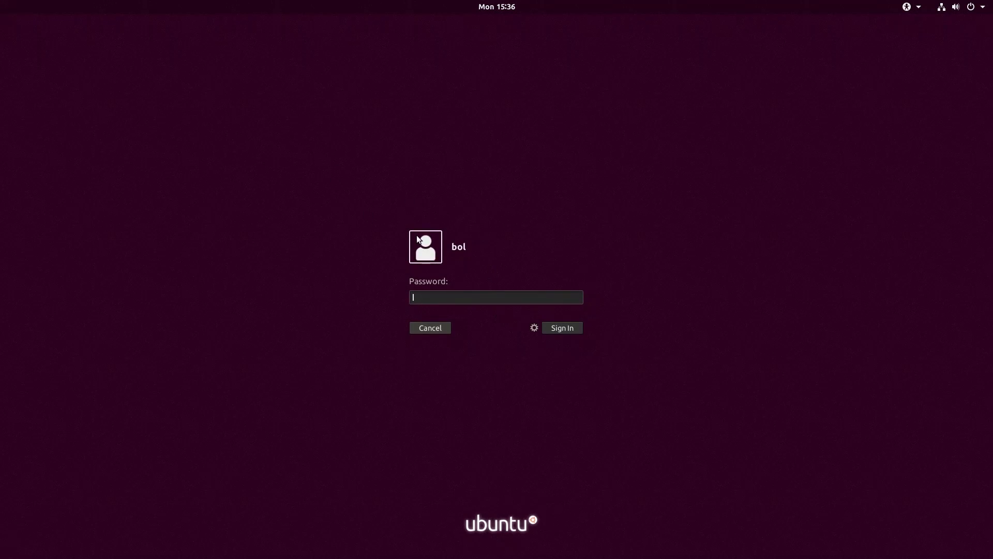
text(●●●●●●●●●)
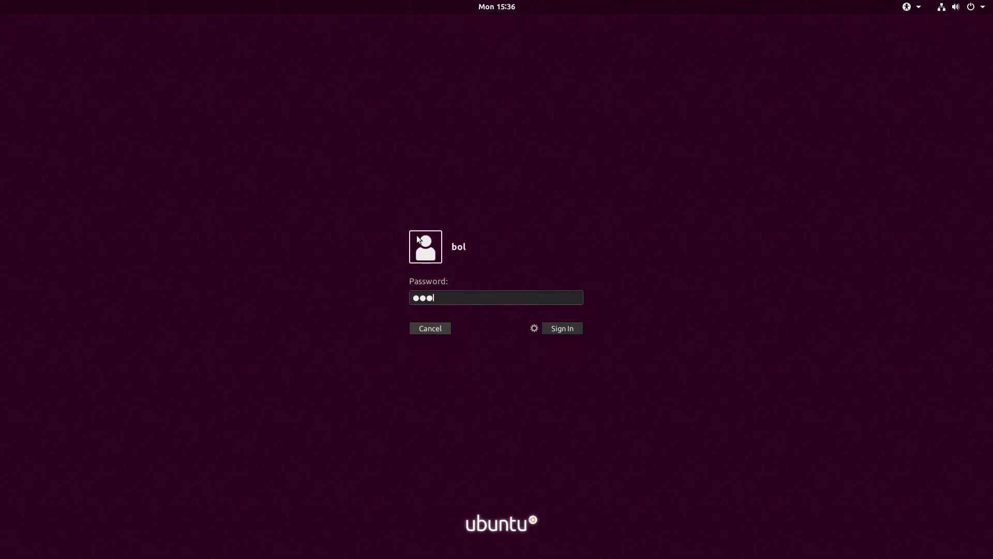
text(●●)
key(Return)
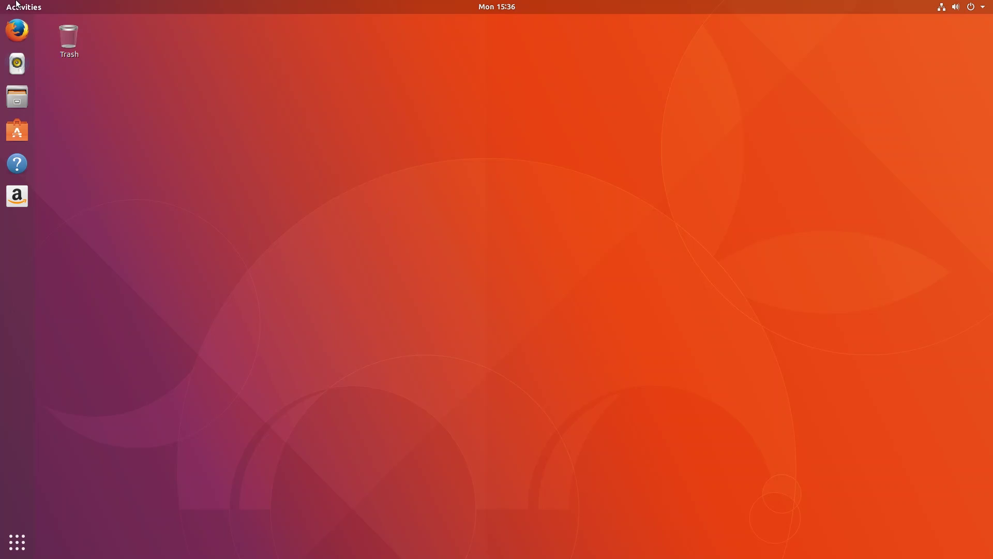
Select IMPORTANT PASSWD.txt on the desktop, refocus Resetter, then request Power Off from the system menu.
key(super)
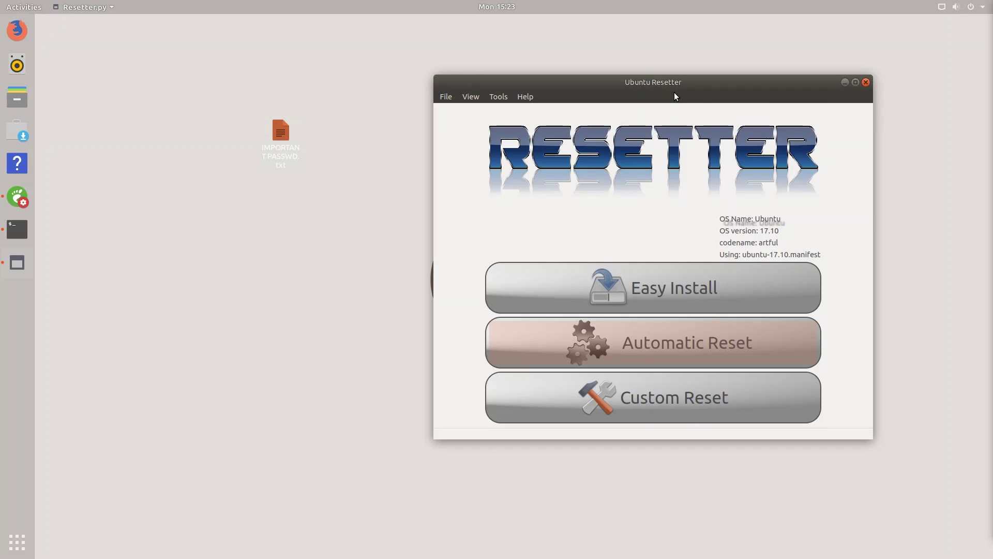
drag(670, 84, 658, 83)
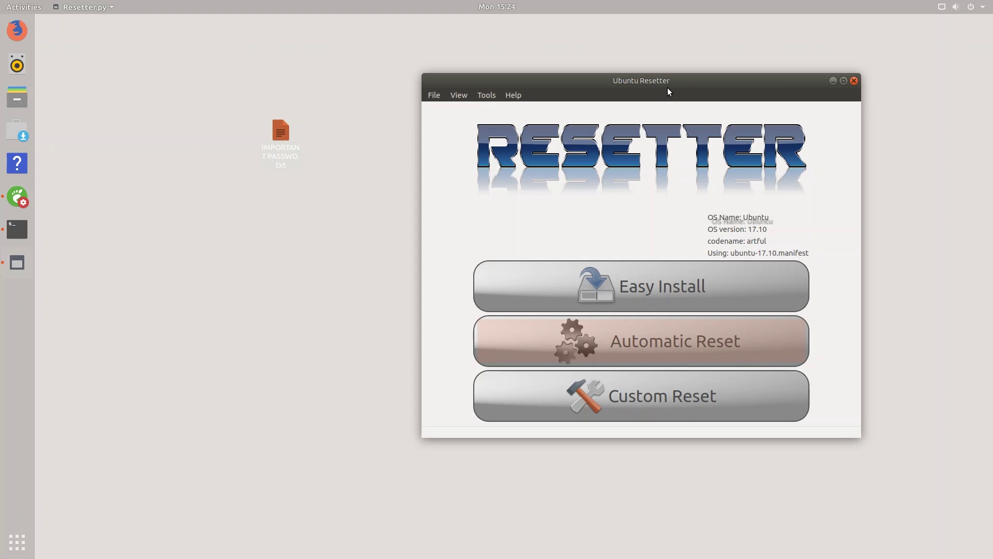
click(264, 144)
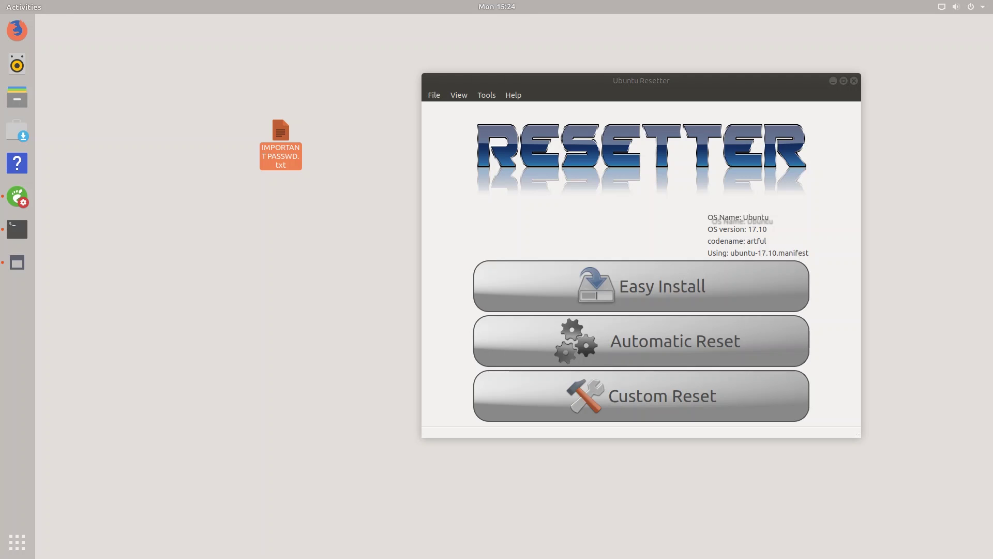
click(775, 89)
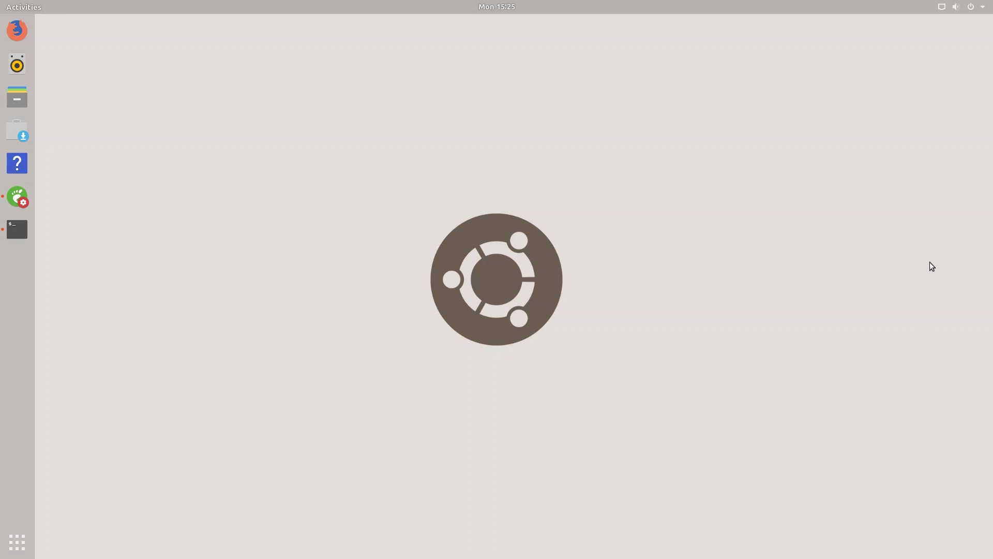
click(956, 7)
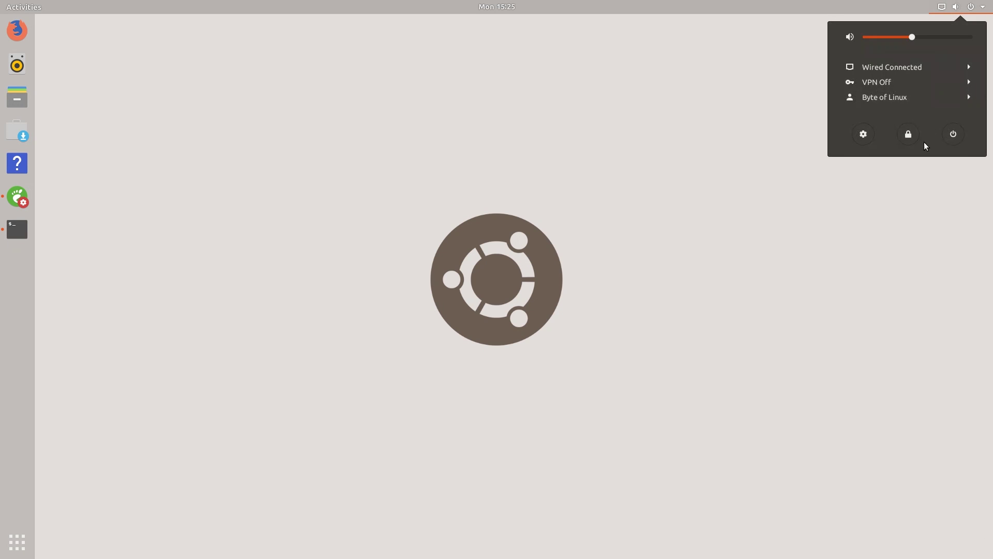
click(952, 136)
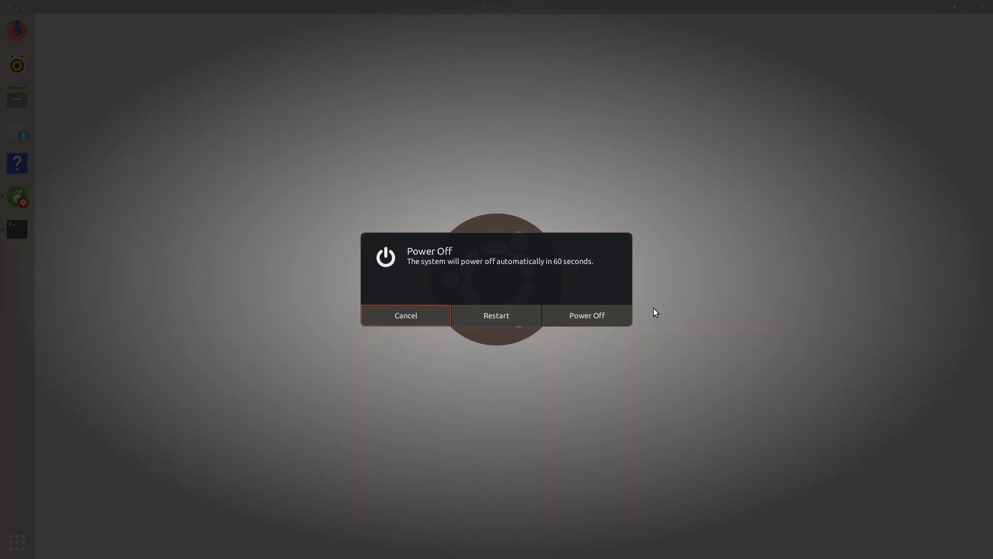